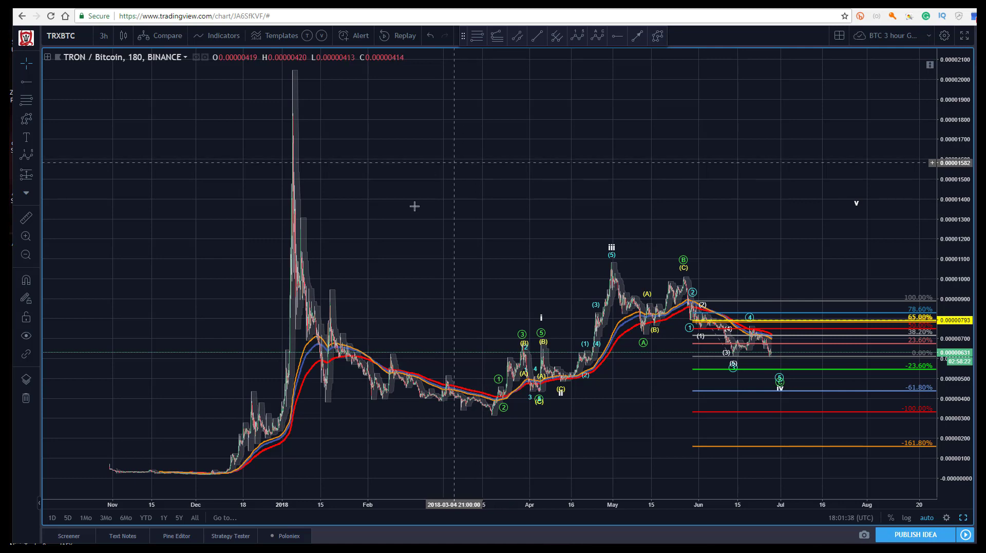
Step: Drag the big Elliott count's wave v target lower and earlier, to about 0.0000130 in mid-July
drag(220, 200, 189, 206)
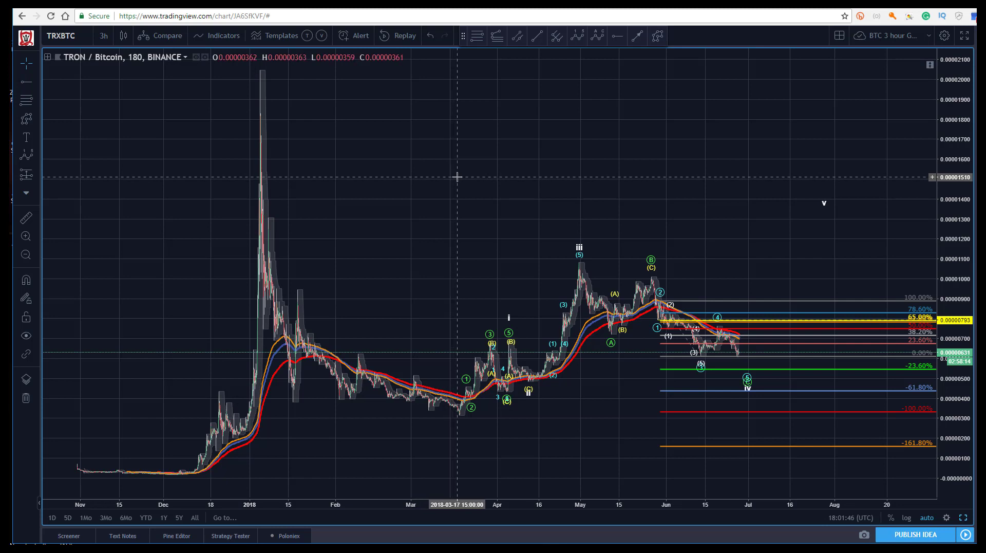
scroll(440, 176, right, 2)
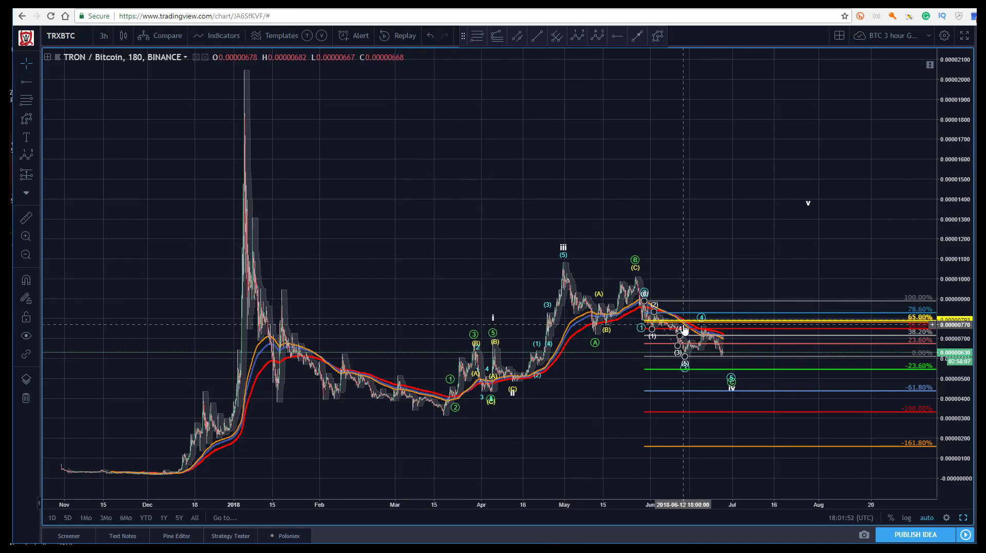
scroll(478, 202, right, 4)
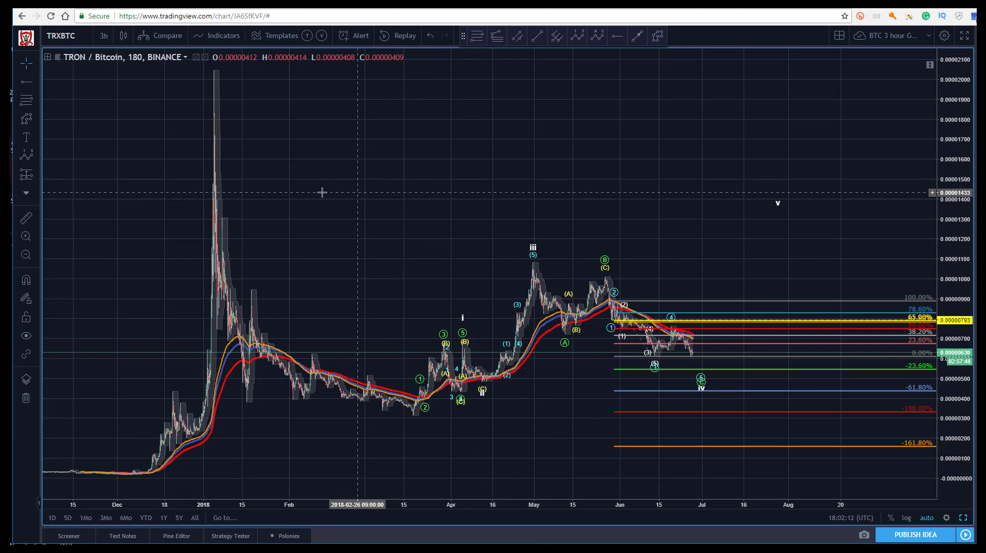
click(424, 402)
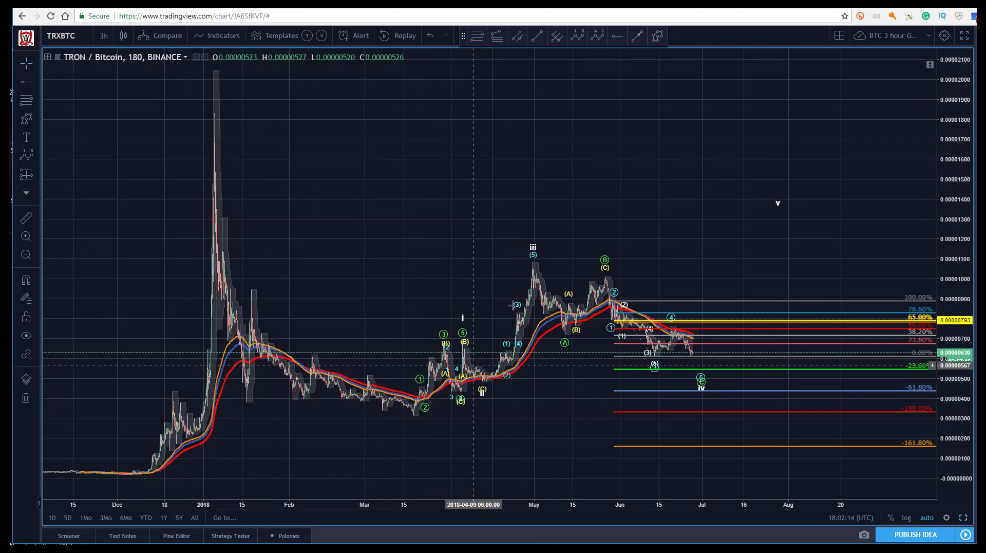
key(Escape)
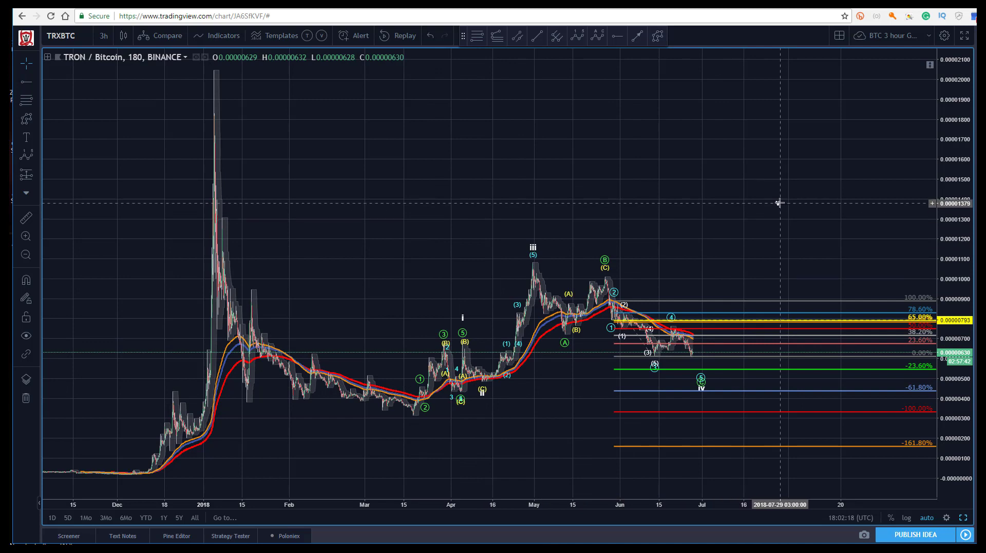
drag(779, 206, 755, 215)
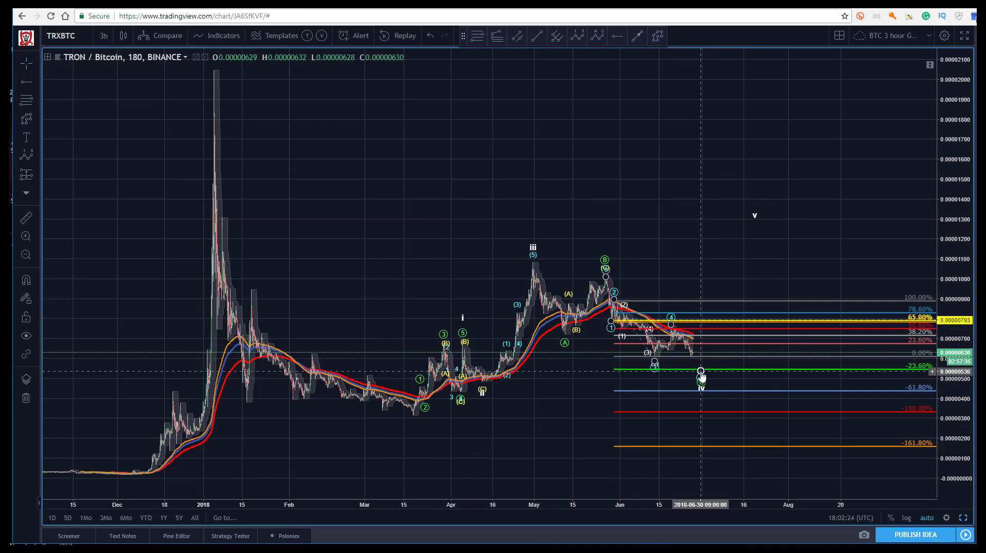
drag(383, 239, 351, 238)
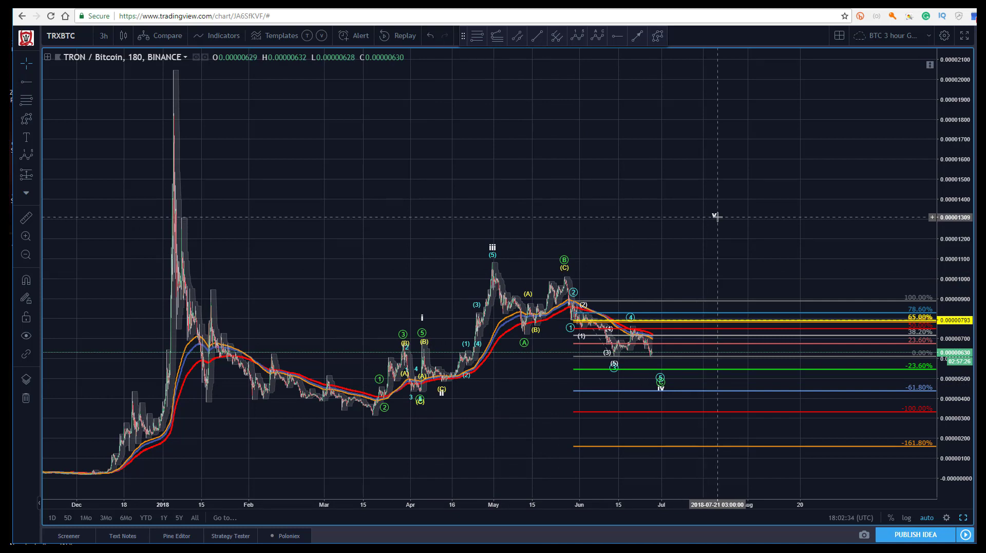
Step: Reposition the wave v target until it rests near 0.0000124 in early July
mouse_move(716, 220)
mouse_down()
mouse_move(586, 226)
mouse_move(566, 246)
mouse_up()
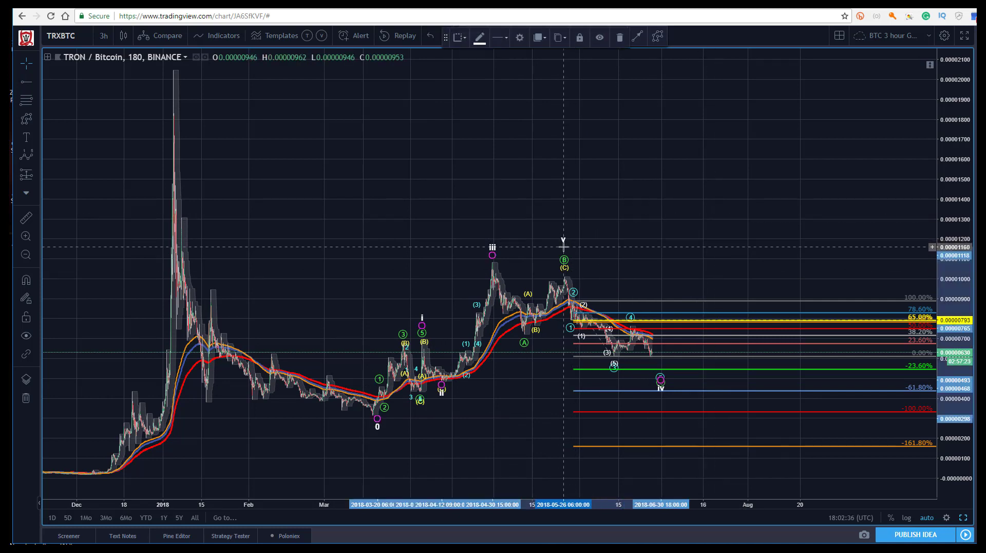
click(532, 230)
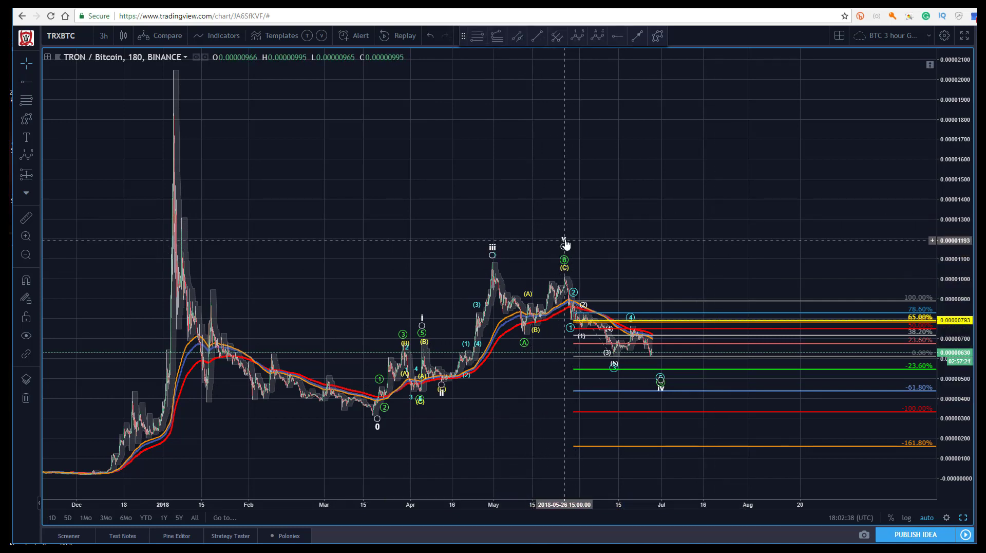
drag(564, 237, 673, 245)
click(363, 255)
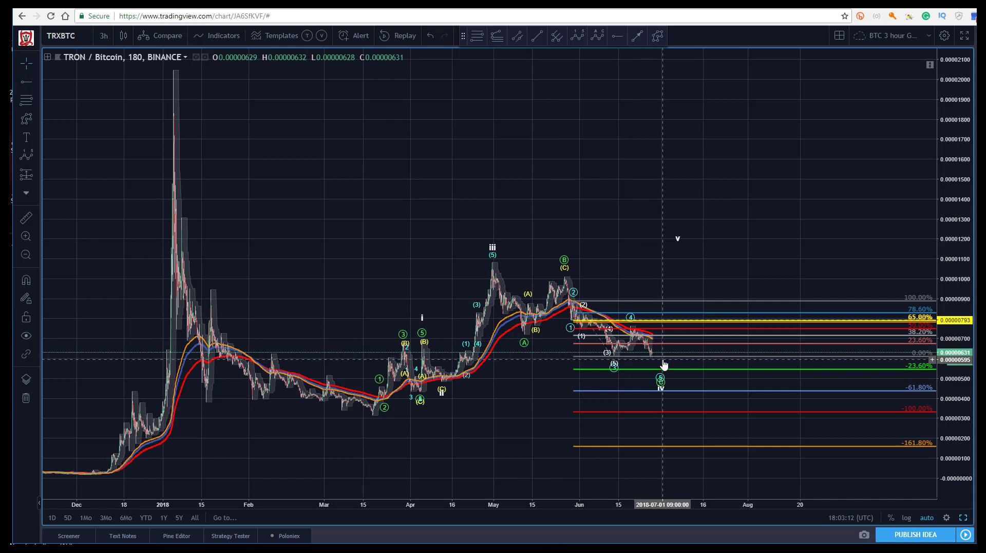
scroll(412, 185, left, 2)
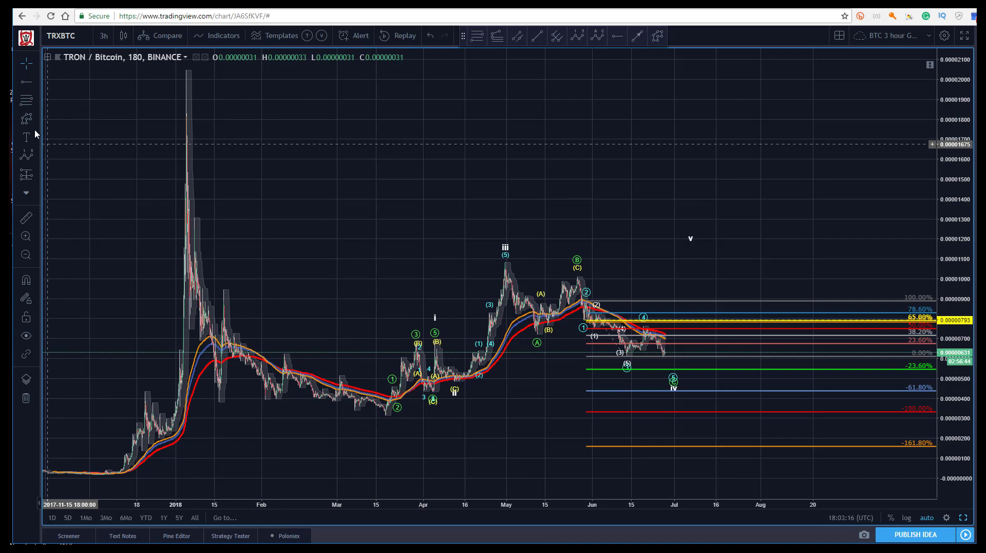
Step: Switch TRXBTC to 1-hour bars and zoom into mid-March through mid-April
click(104, 39)
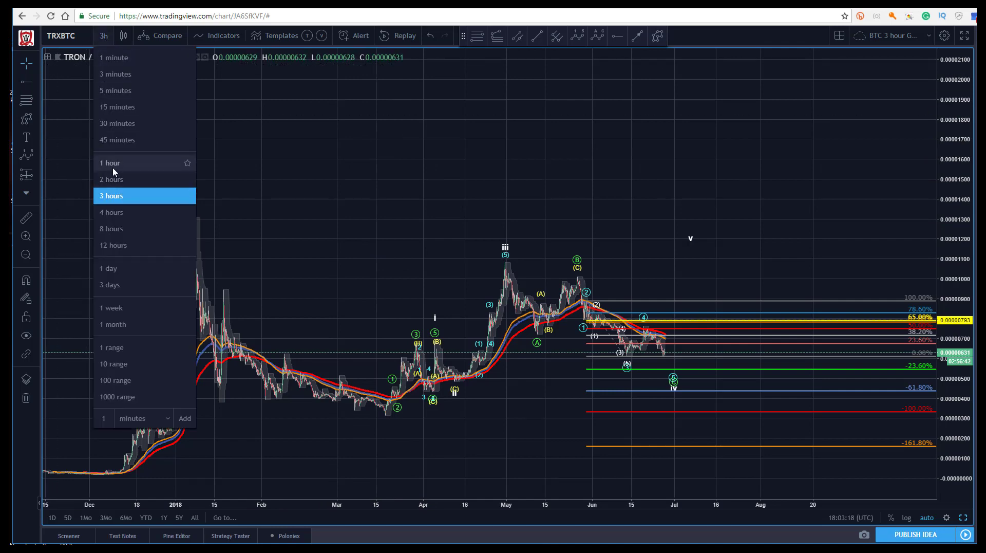
click(114, 166)
drag(147, 174, 472, 190)
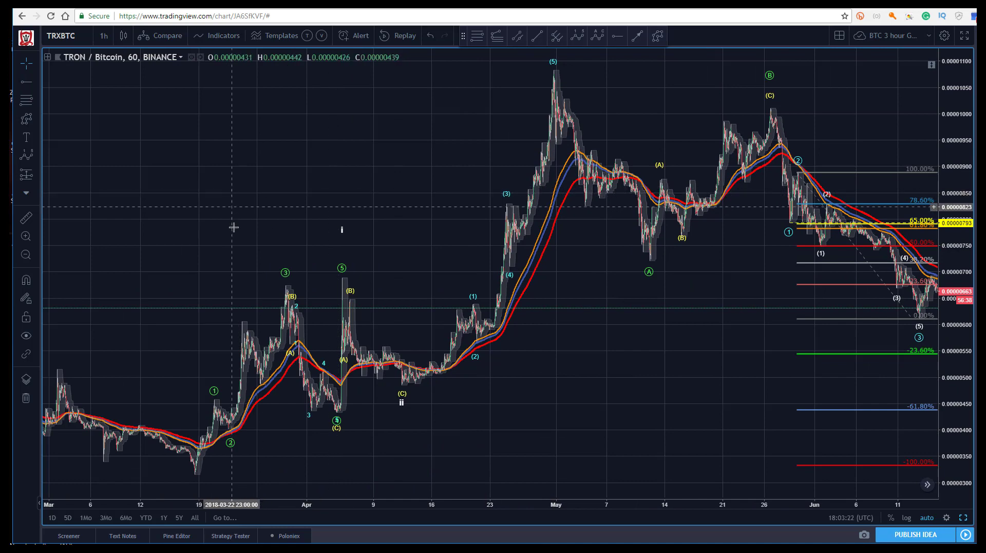
drag(242, 149, 333, 123)
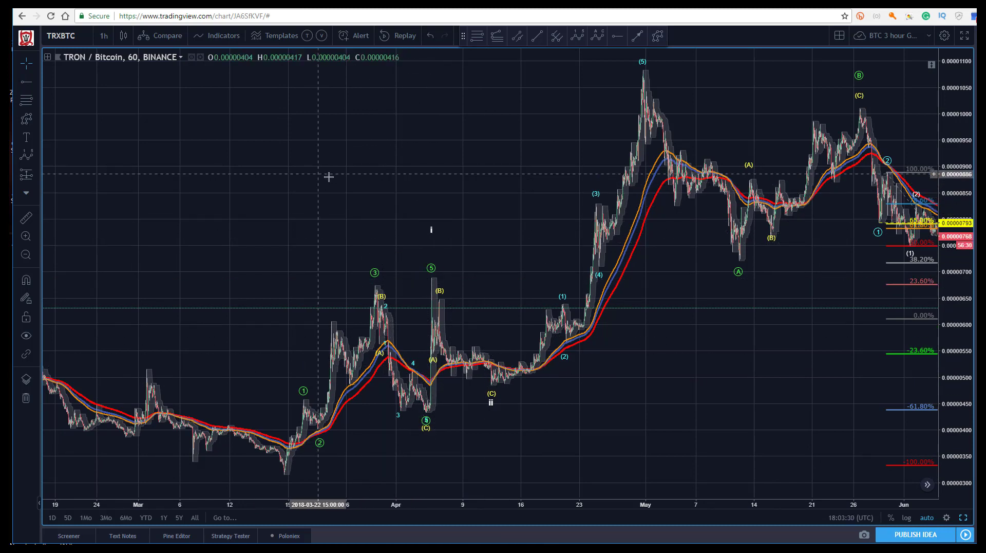
click(25, 236)
mouse_move(224, 172)
mouse_down()
mouse_move(442, 484)
mouse_move(514, 485)
mouse_up()
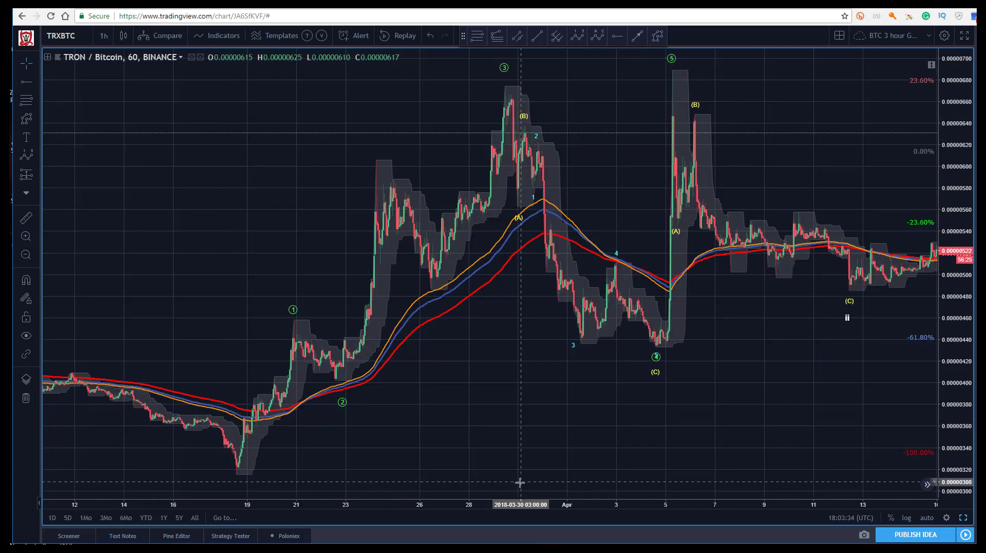
drag(299, 222, 256, 253)
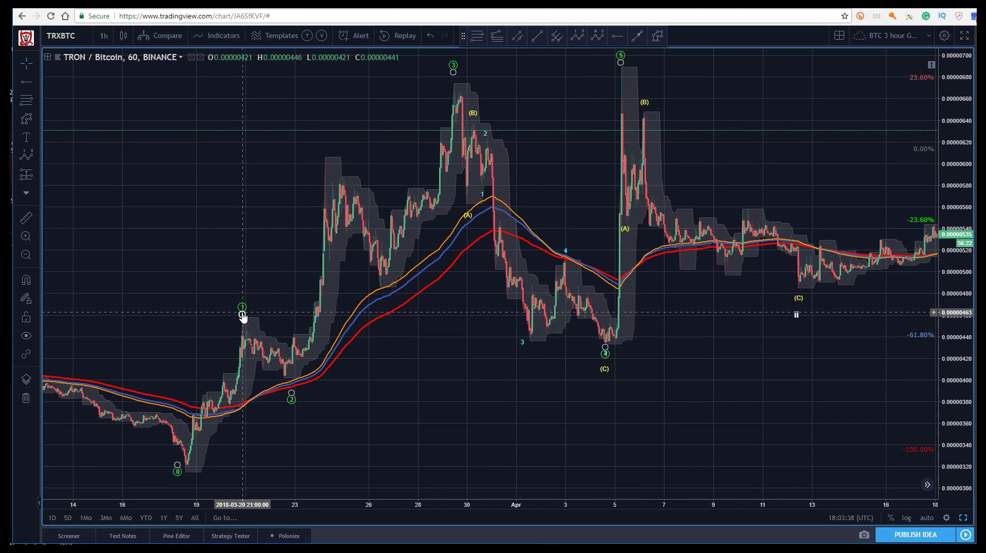
Step: Nudge the March impulse count's wave 2 point onto the swing low
click(291, 395)
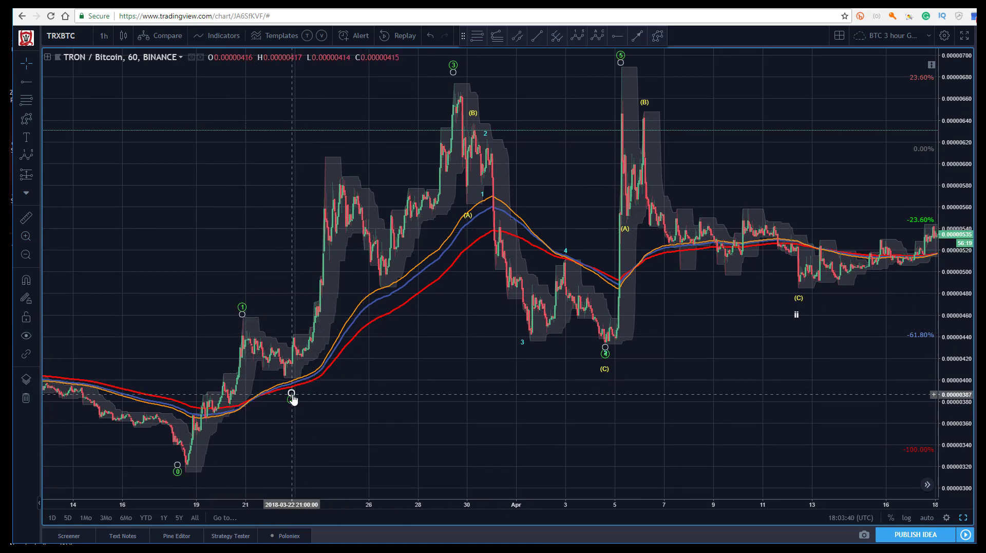
drag(292, 395, 284, 390)
click(209, 222)
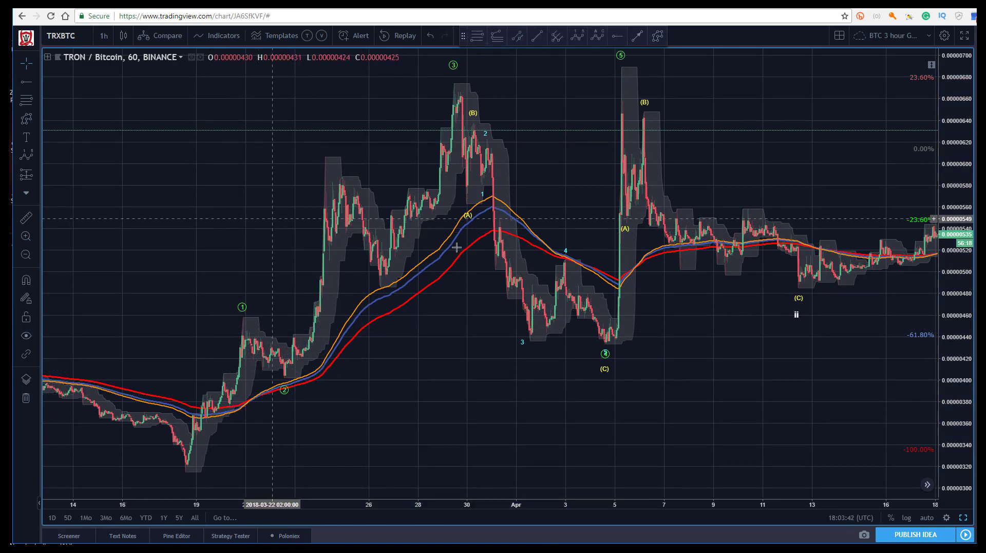
click(606, 355)
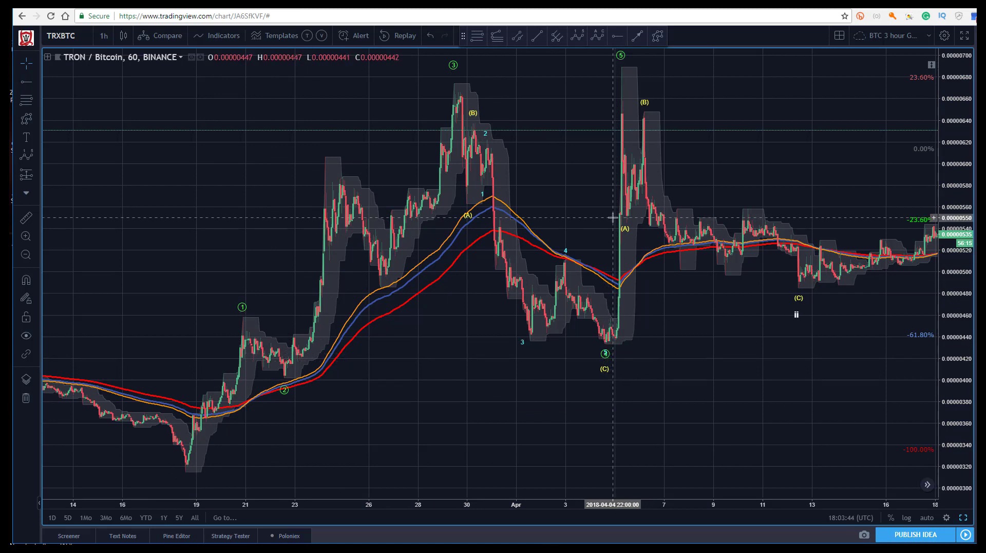
drag(203, 106, 166, 111)
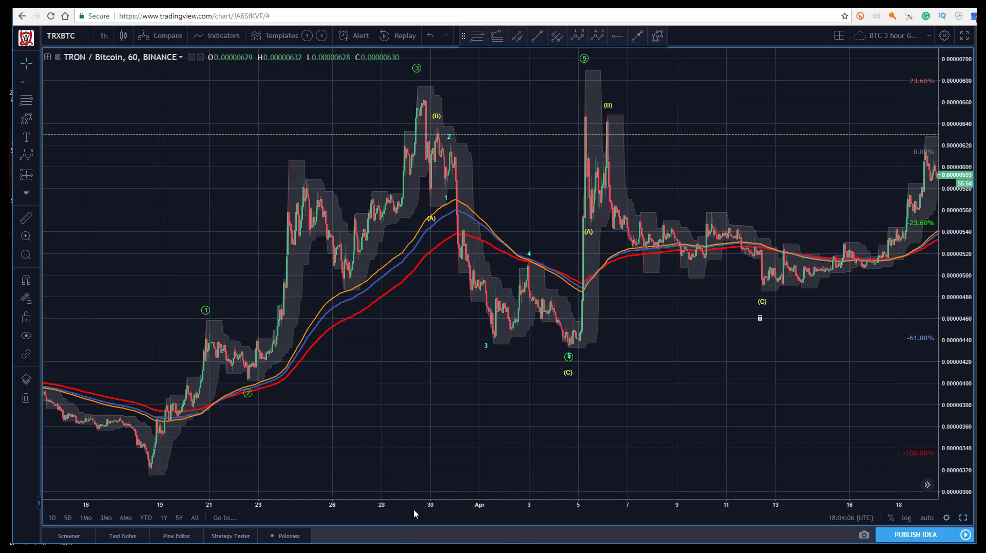
Step: Draw an (A)-(B)-(C) count from the wave 2 low up to the wave 3 peak
drag(410, 504, 469, 504)
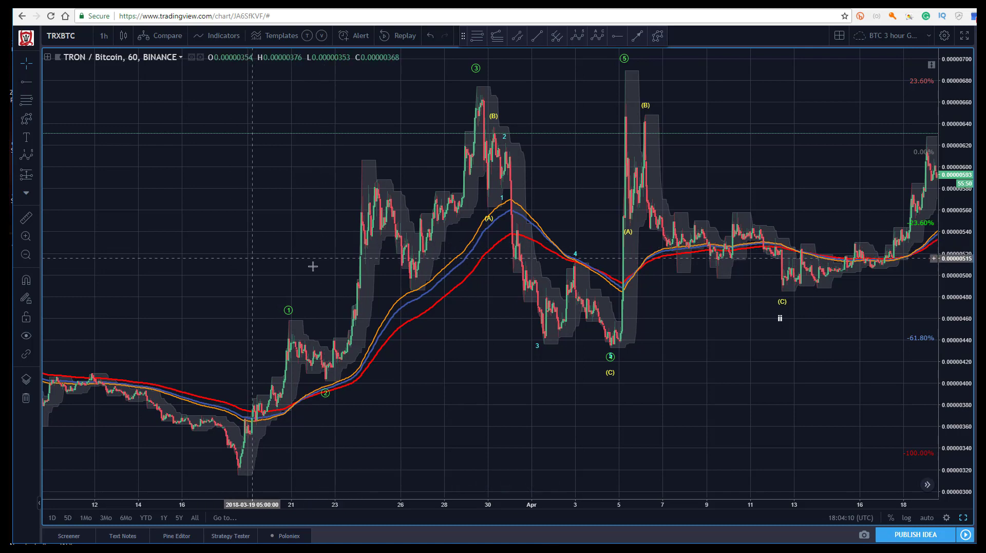
mouse_move(491, 224)
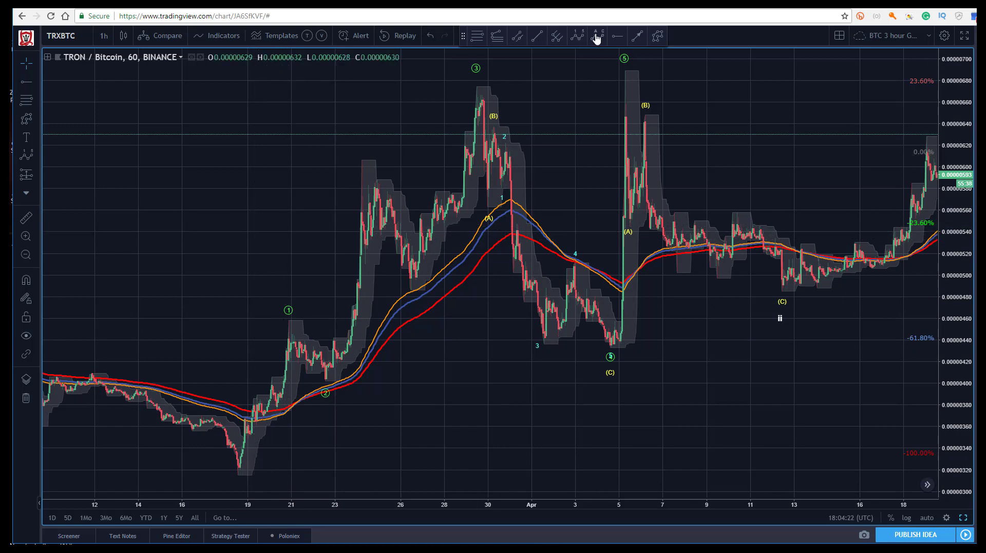
click(325, 383)
click(361, 157)
click(410, 292)
click(476, 85)
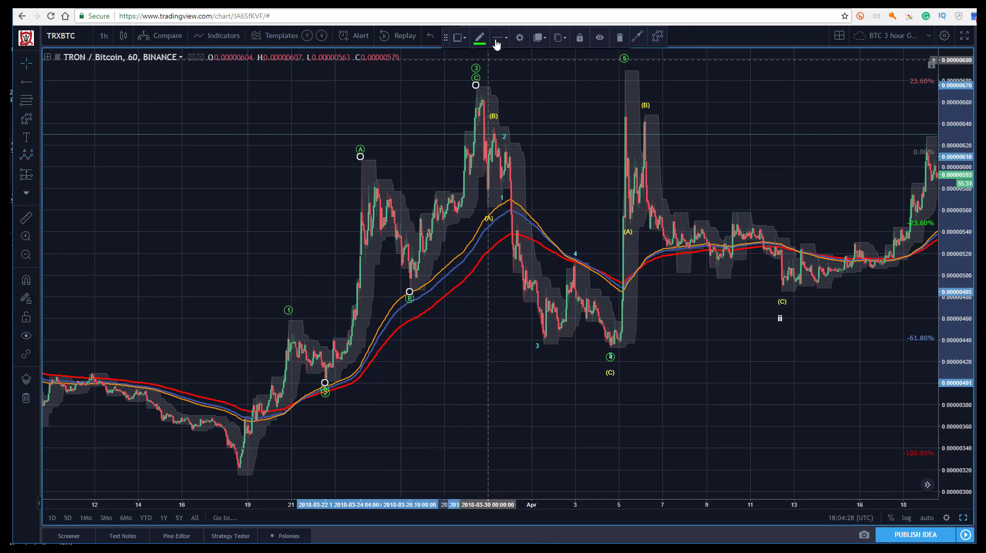
Step: Make the new ABC count yellow and change its wave degree
click(480, 37)
click(515, 68)
click(520, 38)
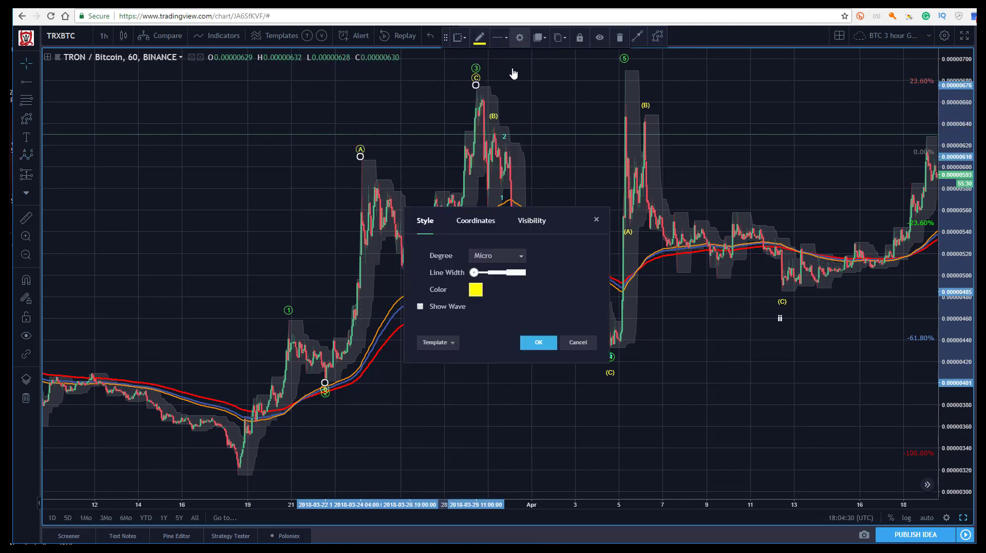
click(494, 259)
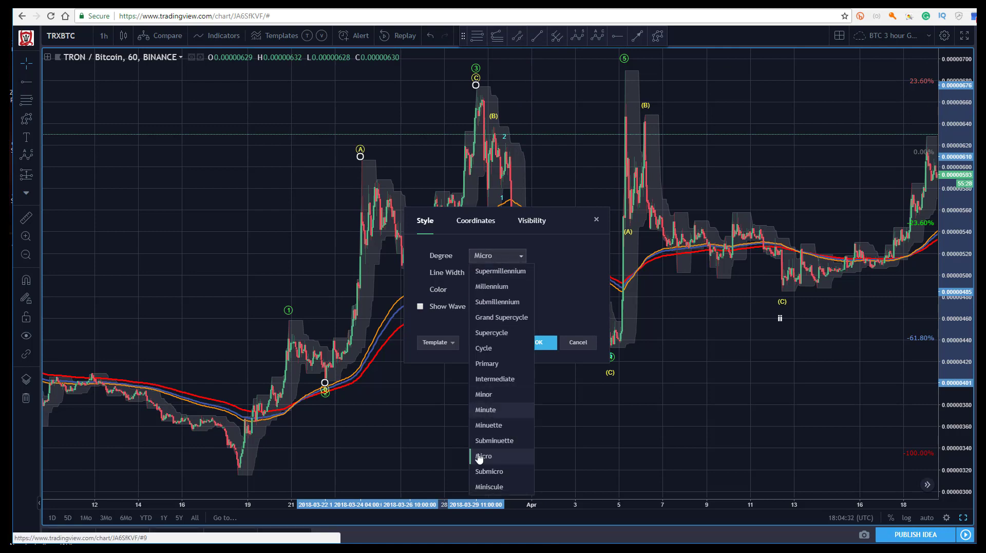
click(482, 483)
click(539, 343)
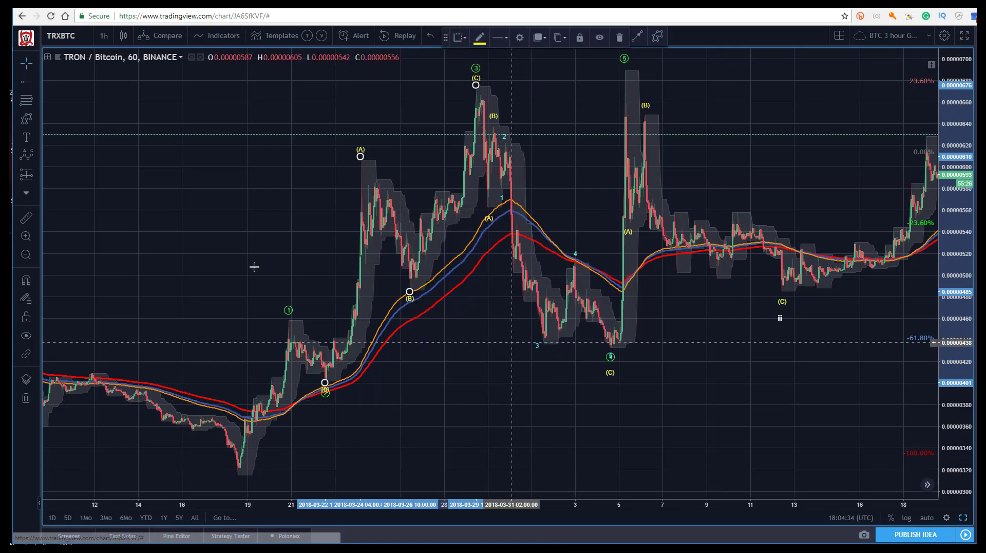
click(224, 213)
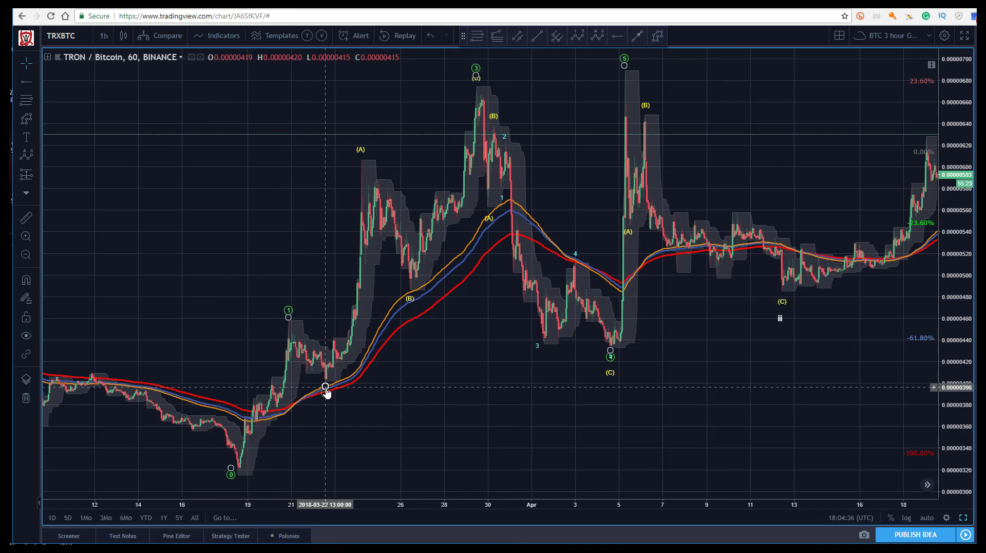
click(476, 63)
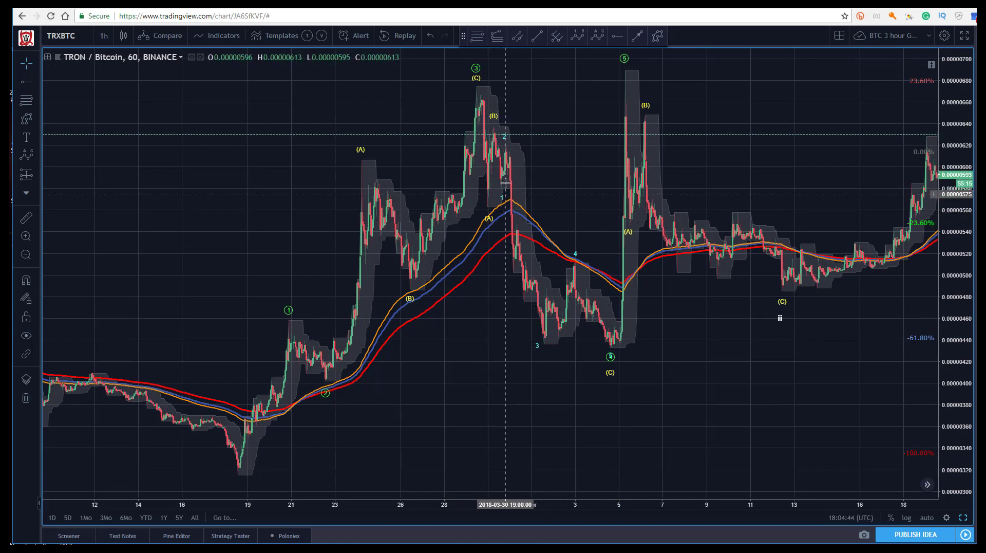
drag(537, 341, 543, 346)
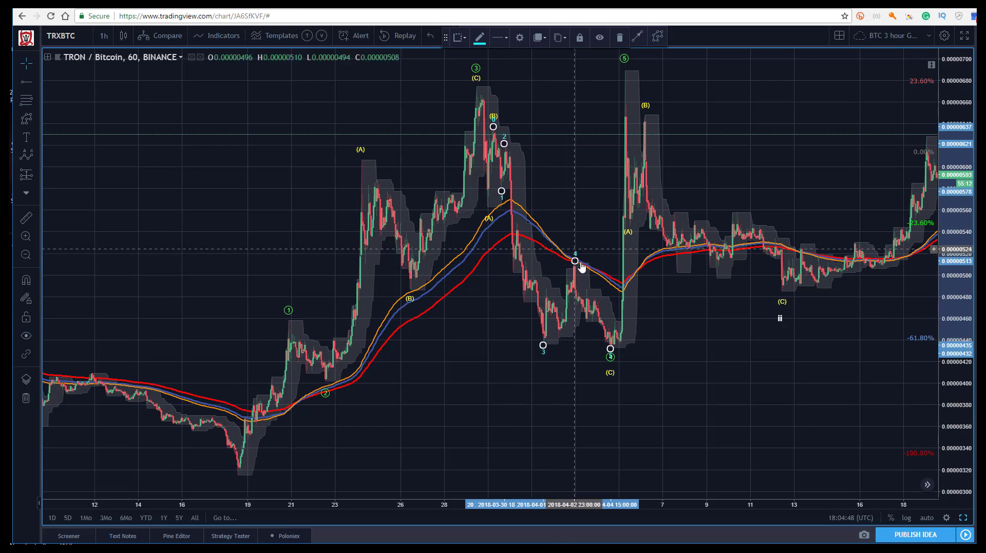
click(663, 357)
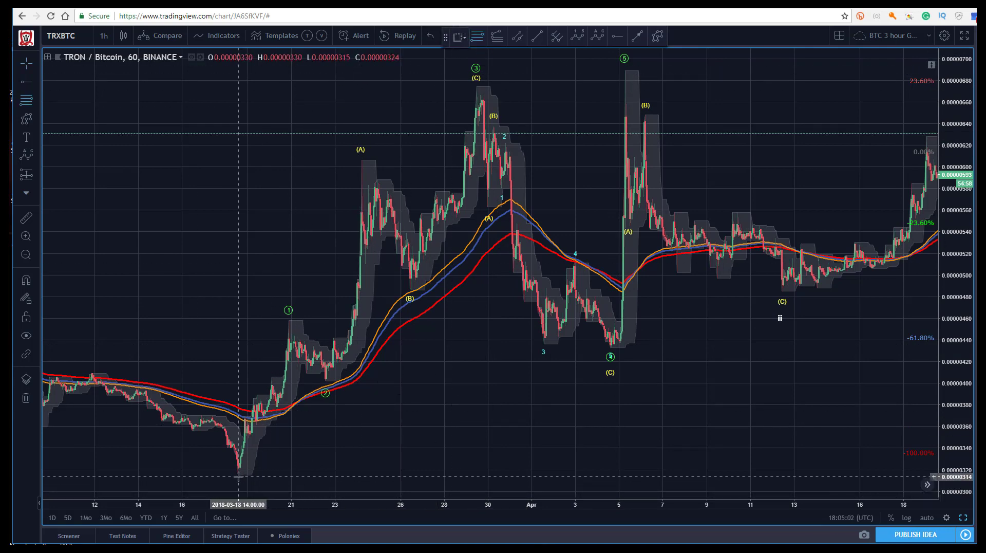
Step: Draw a Fibonacci retracement from the March 19 low to the wave (3) high
click(238, 476)
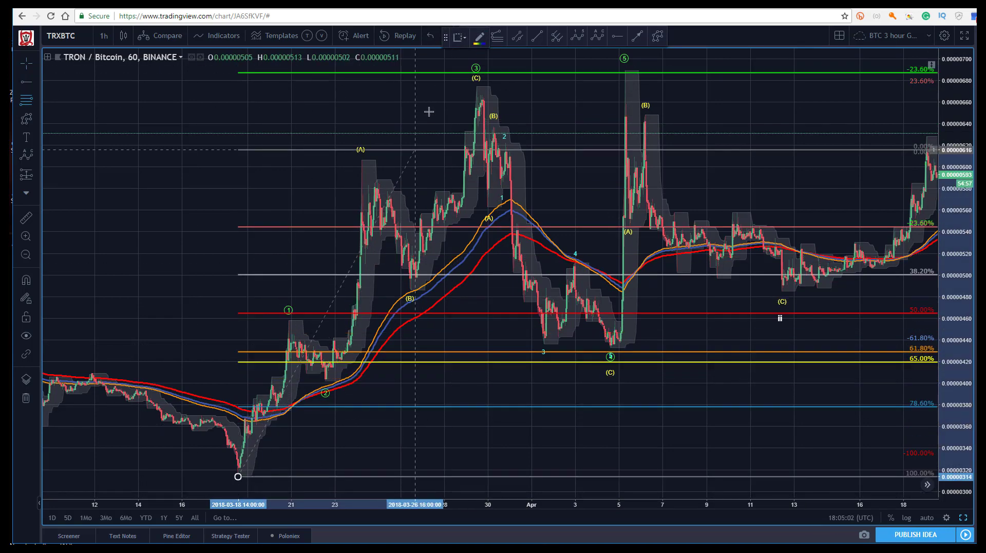
click(442, 85)
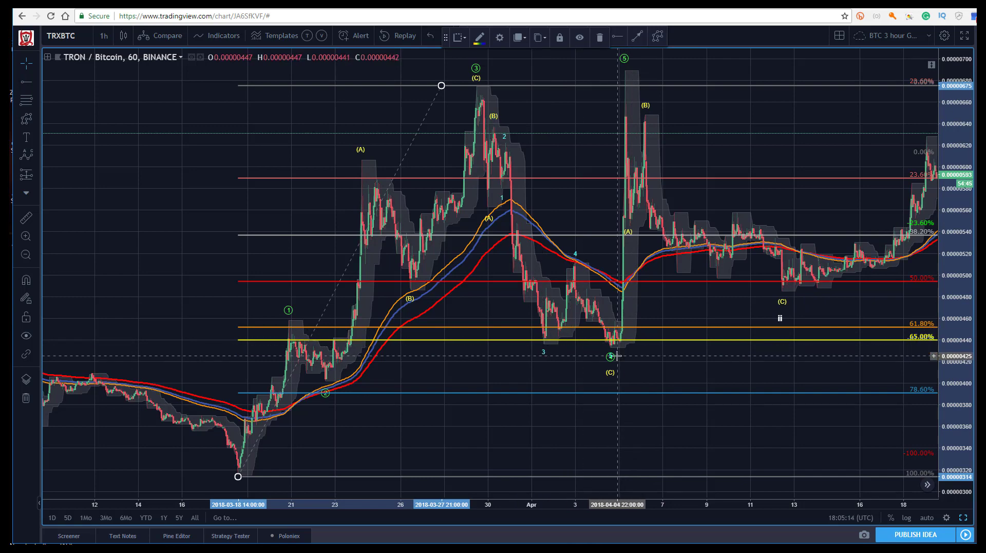
click(265, 223)
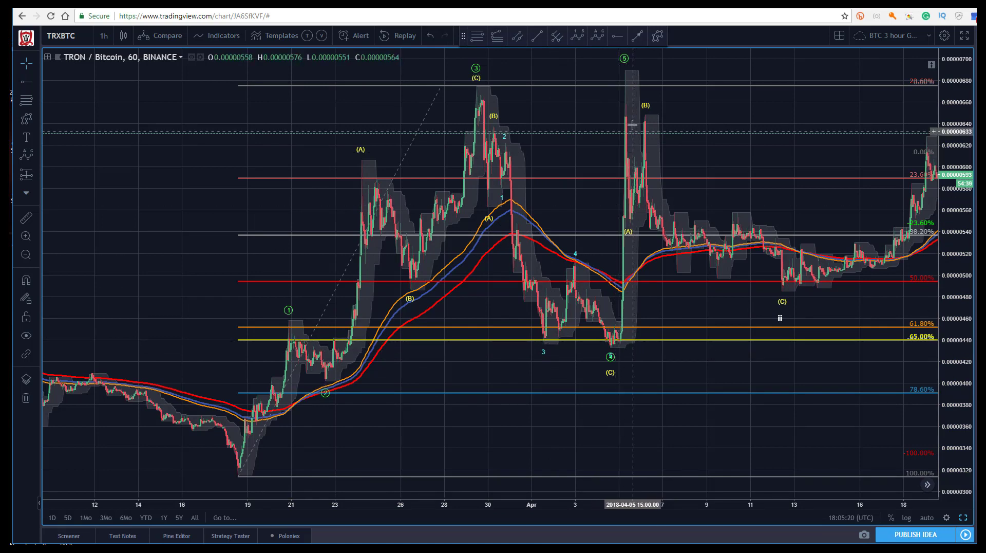
Step: Draw a second retracement from the wave (3) peak to the wave 3 low, deleting the first
drag(198, 154, 164, 152)
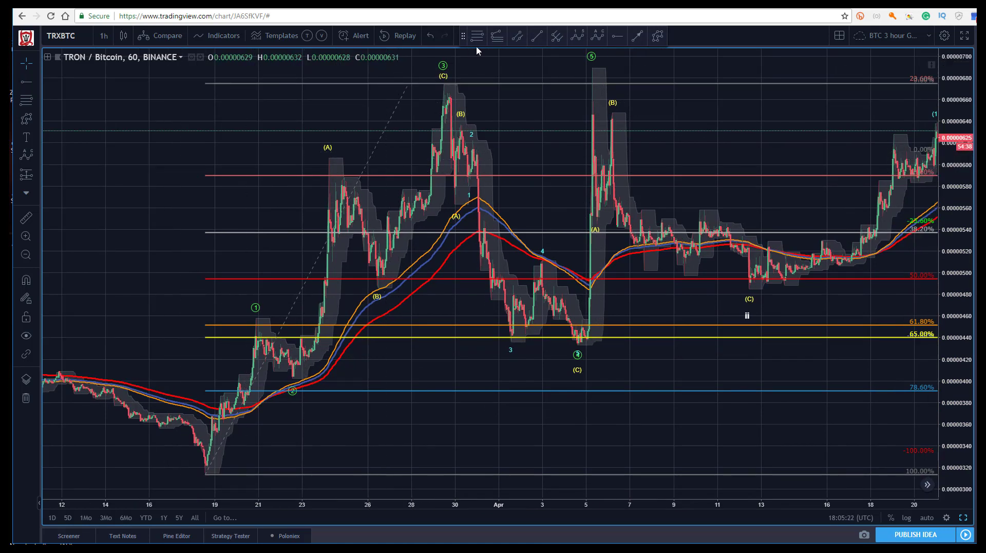
click(442, 82)
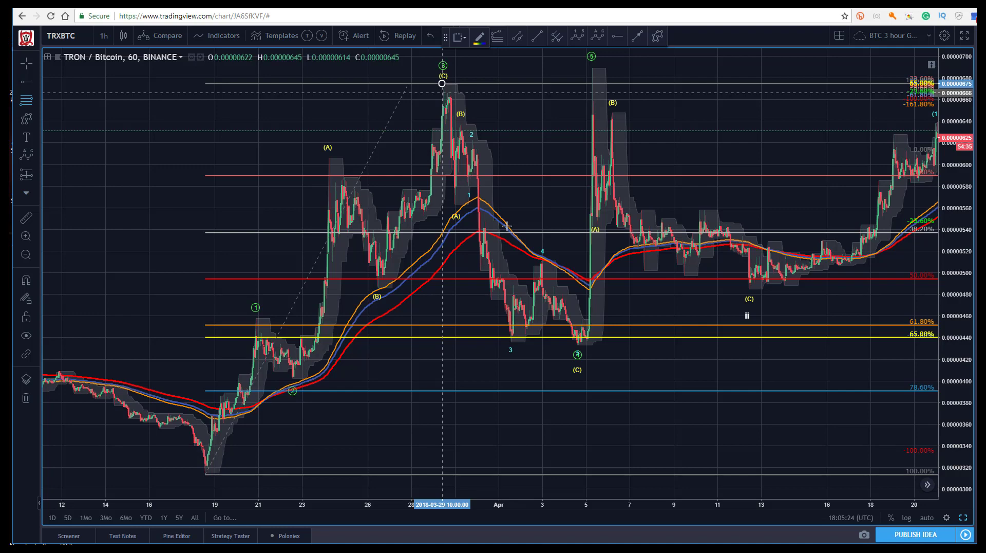
click(495, 342)
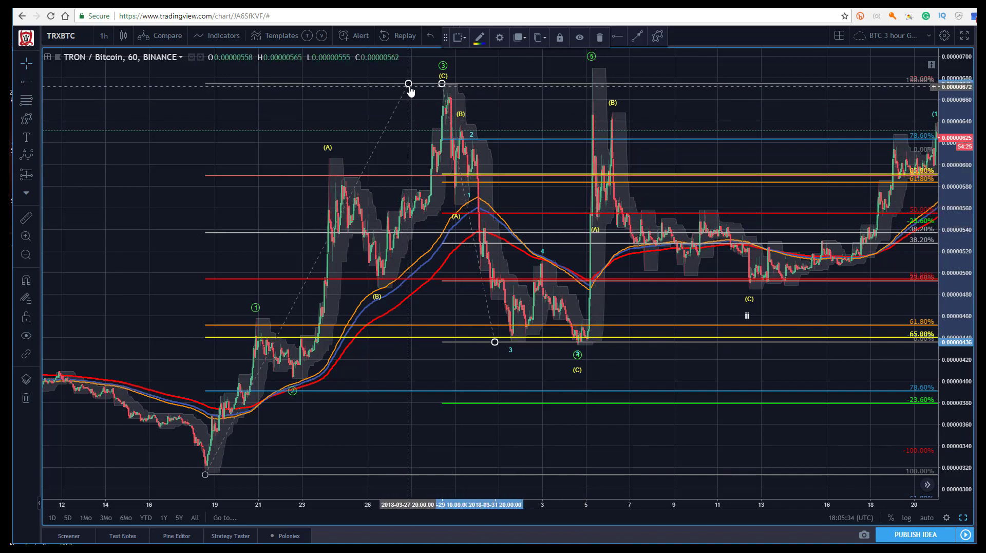
drag(409, 84, 410, 85)
key(Delete)
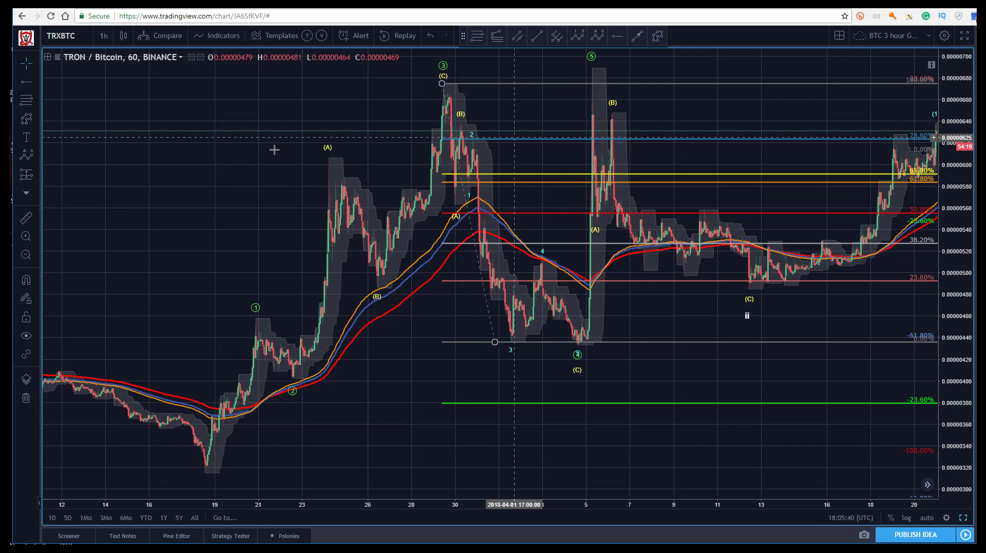
Step: Zoom out to more days and delete the retracement drawn from the wave (3) peak
drag(632, 320, 588, 323)
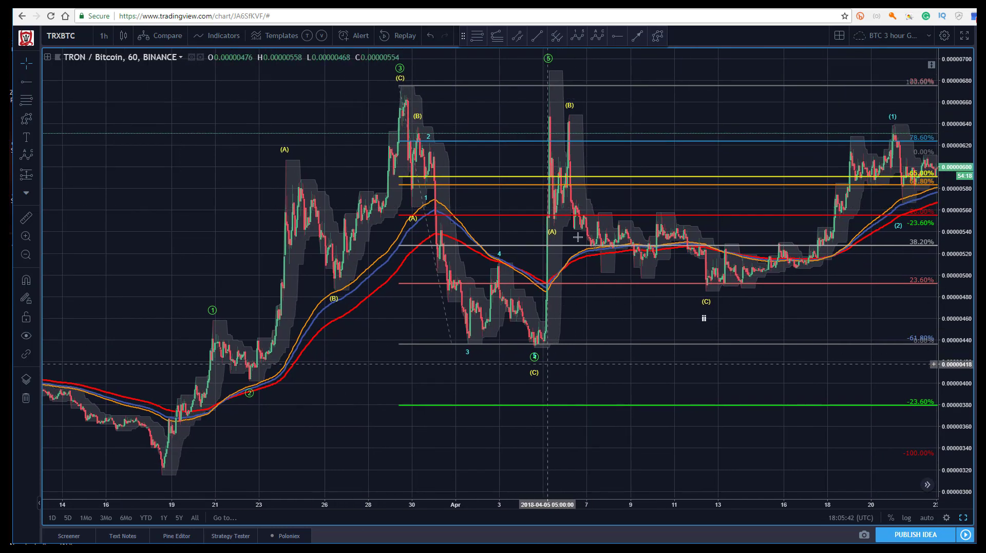
drag(348, 365, 344, 363)
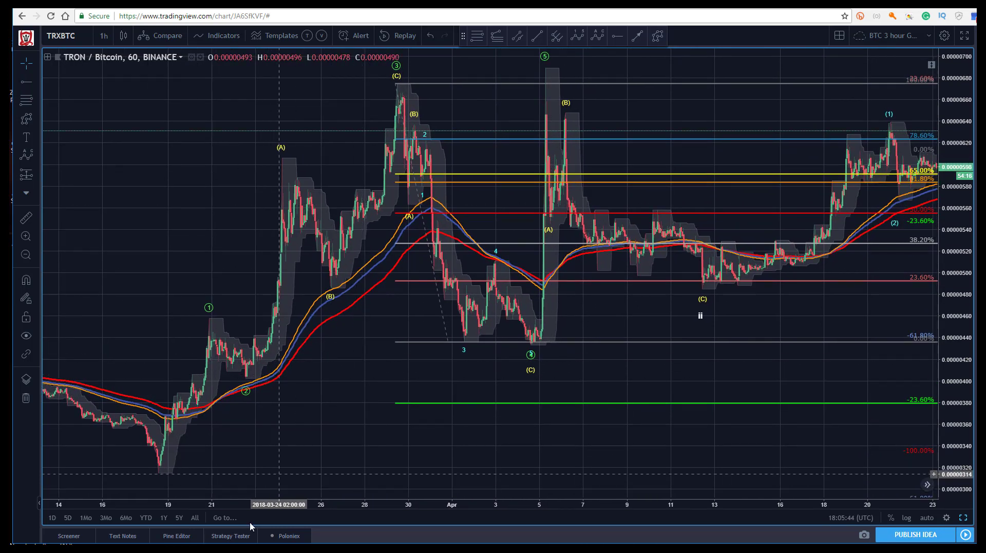
scroll(272, 509, down, 3)
drag(253, 248, 124, 242)
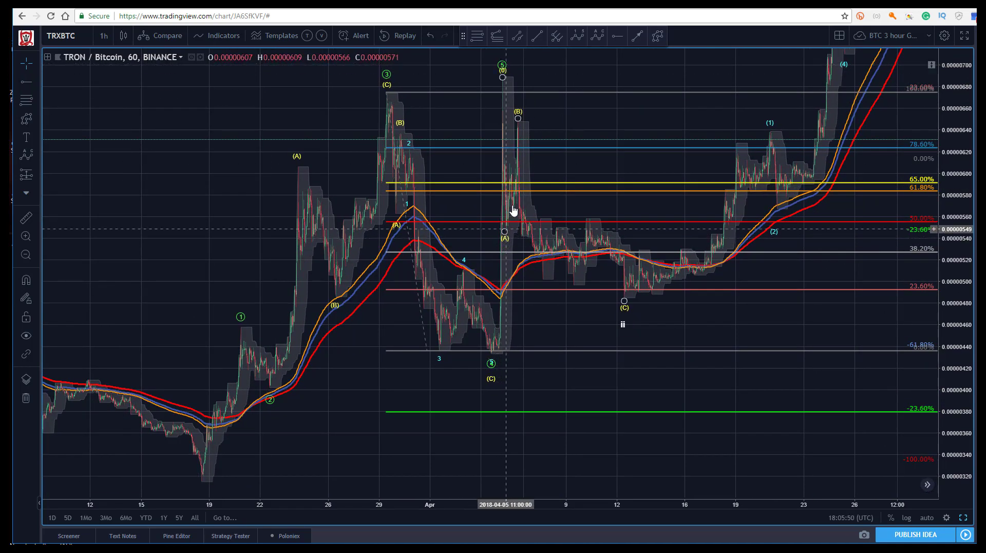
click(625, 300)
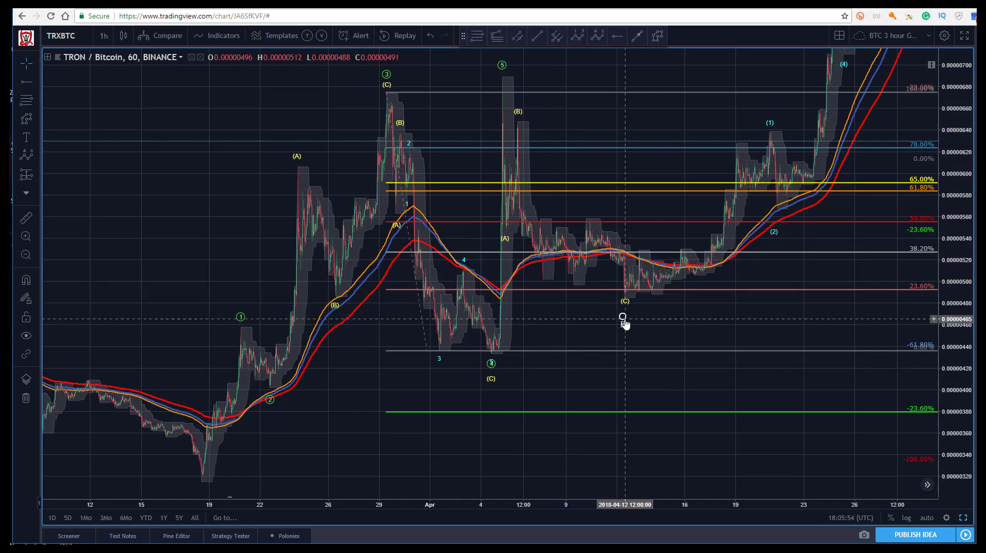
click(625, 309)
click(232, 161)
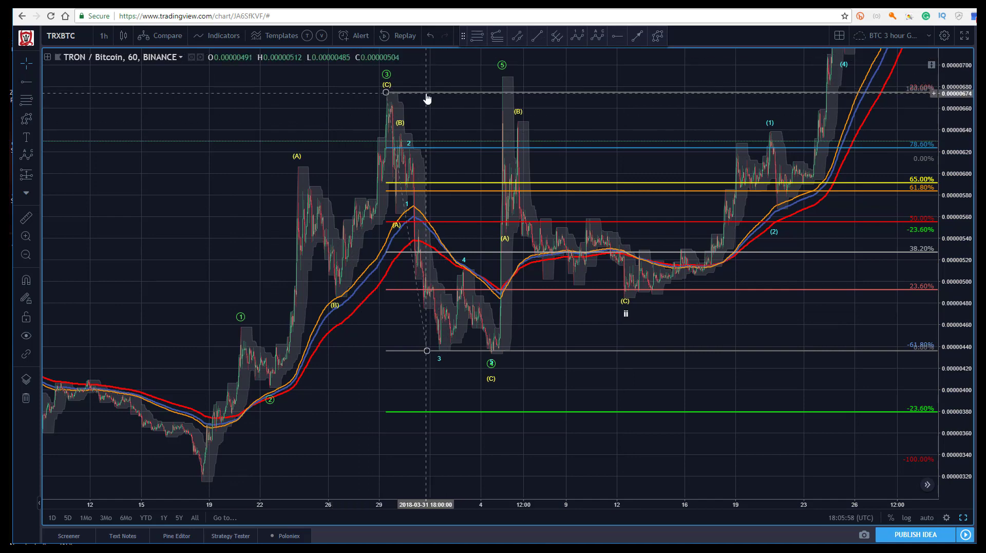
key(Delete)
key(alt+f)
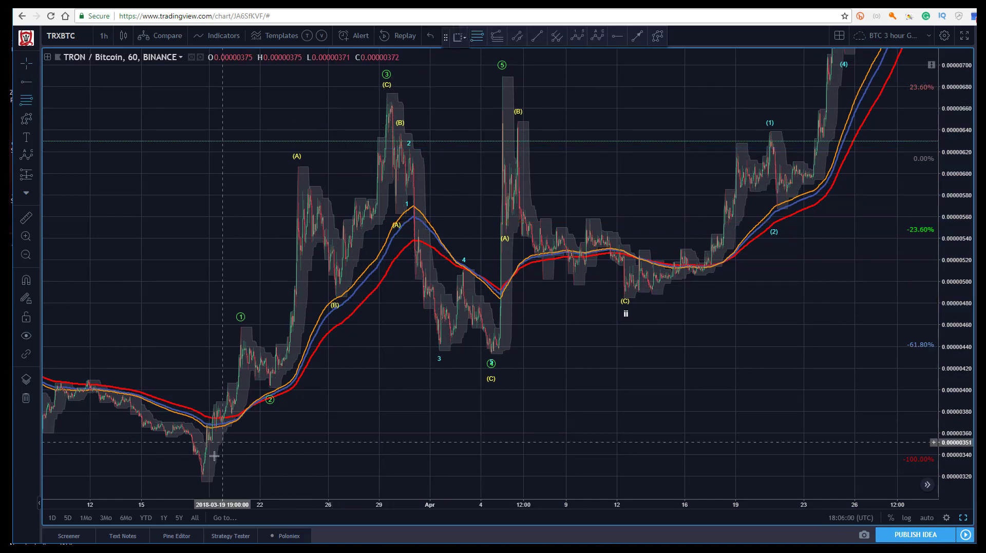
Step: Draw a Fibonacci retracement from the March 19 low to the wave 5 peak
click(203, 479)
click(491, 77)
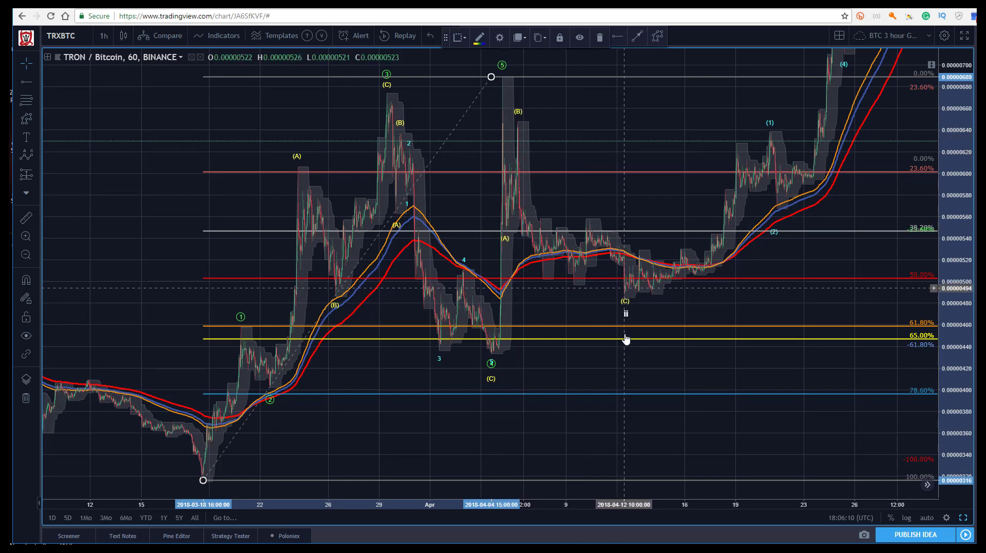
drag(605, 128, 487, 140)
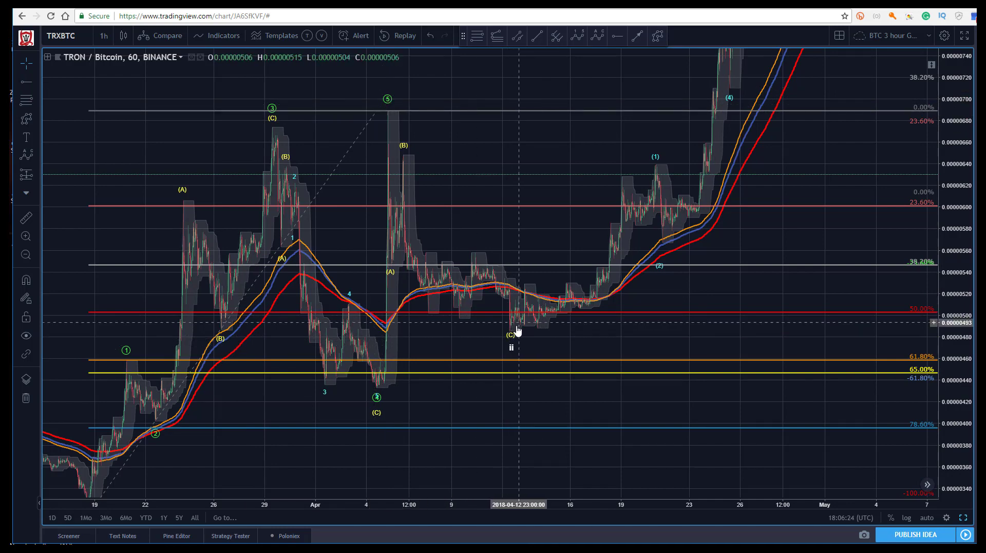
Step: Adjust the (2) point of the later impulse count near the May peak
scroll(515, 504, down, 2)
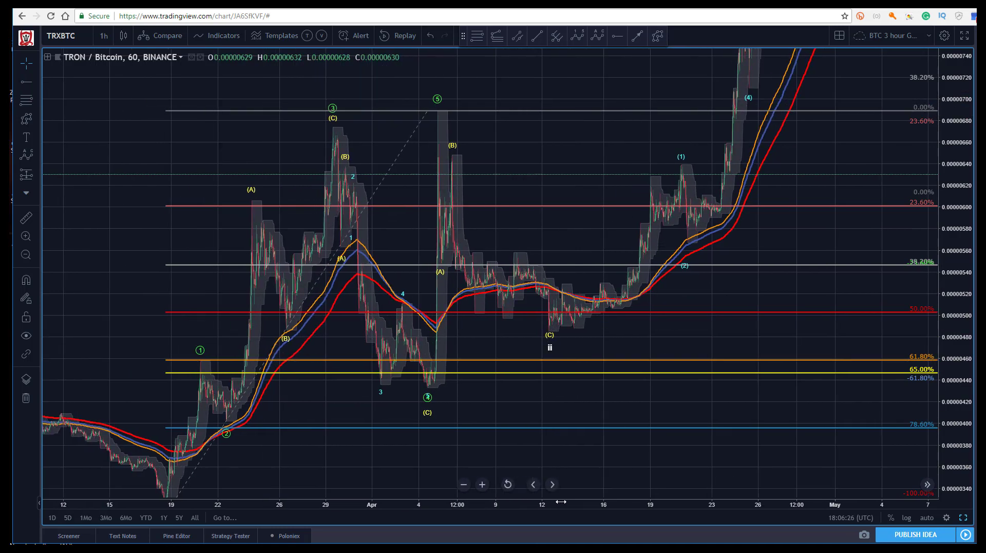
drag(132, 141, 85, 141)
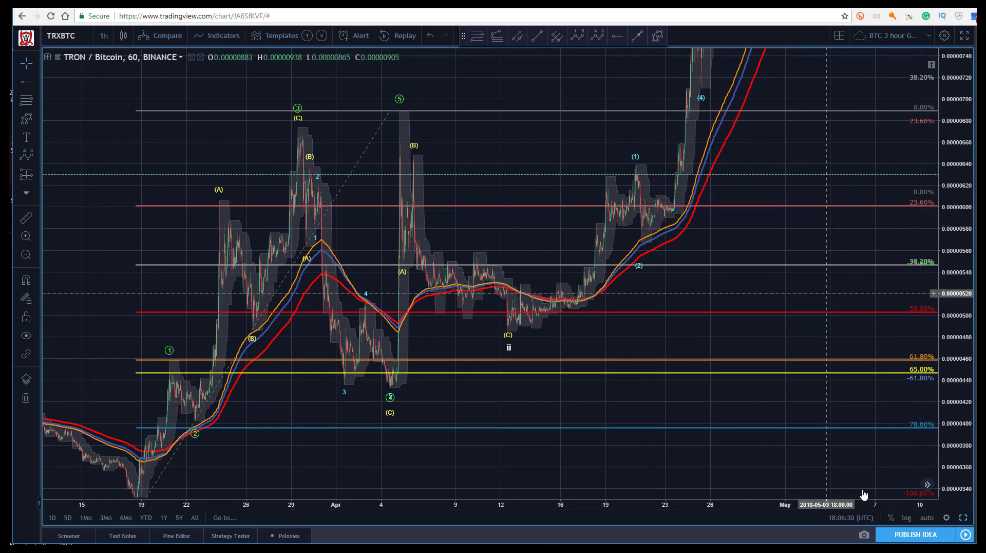
click(926, 518)
drag(477, 202, 275, 179)
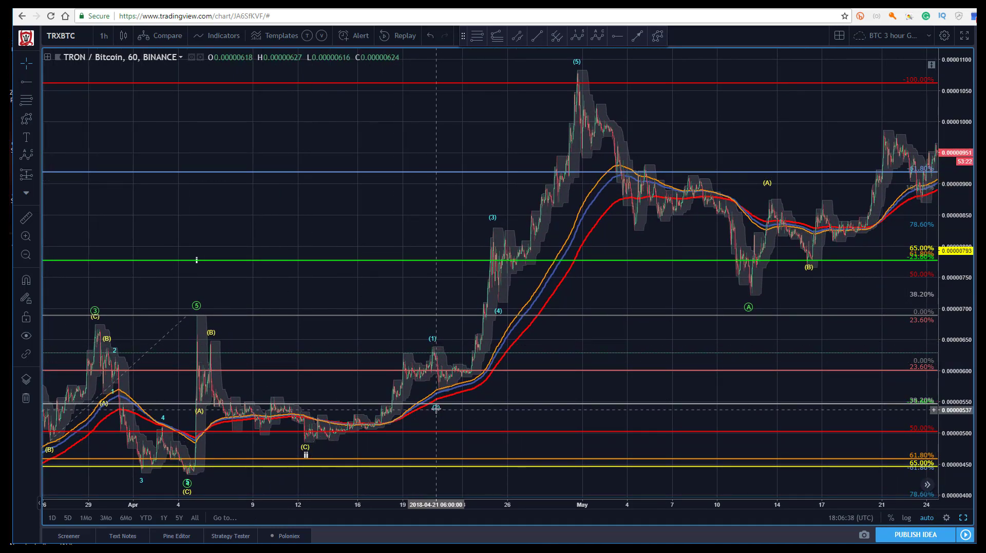
drag(436, 400, 441, 389)
click(442, 257)
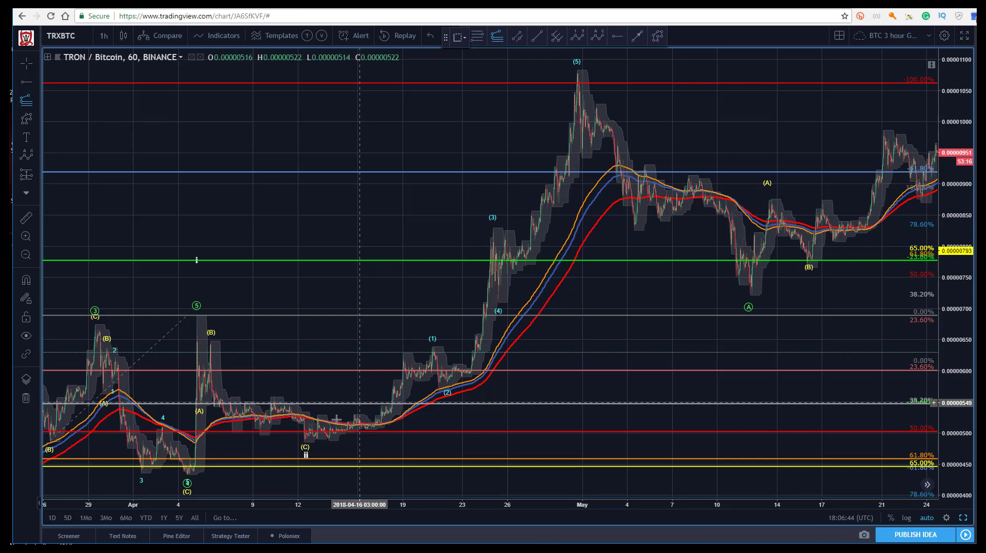
Step: Draw a trend-based Fib extension from the (C) low through the (1) high to the (2) low
click(307, 441)
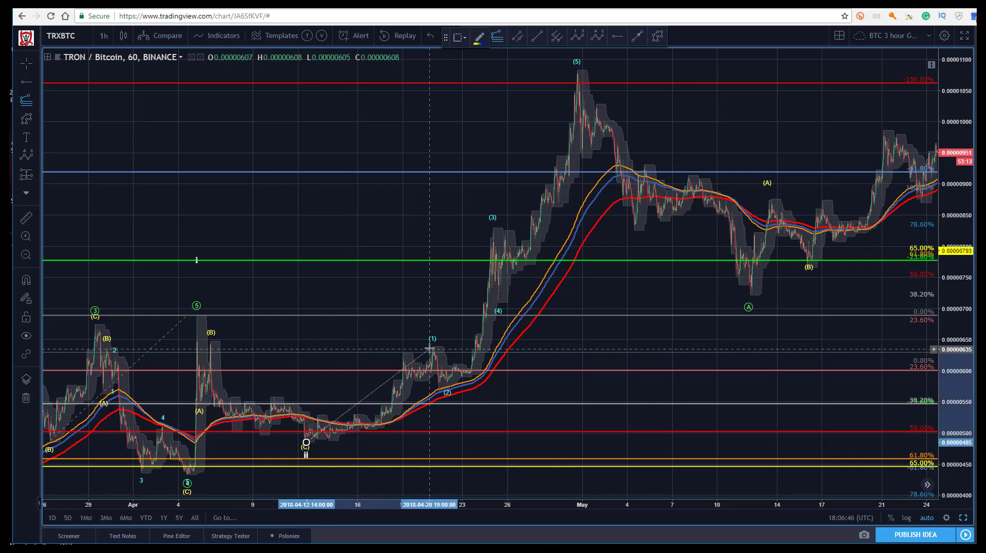
click(429, 346)
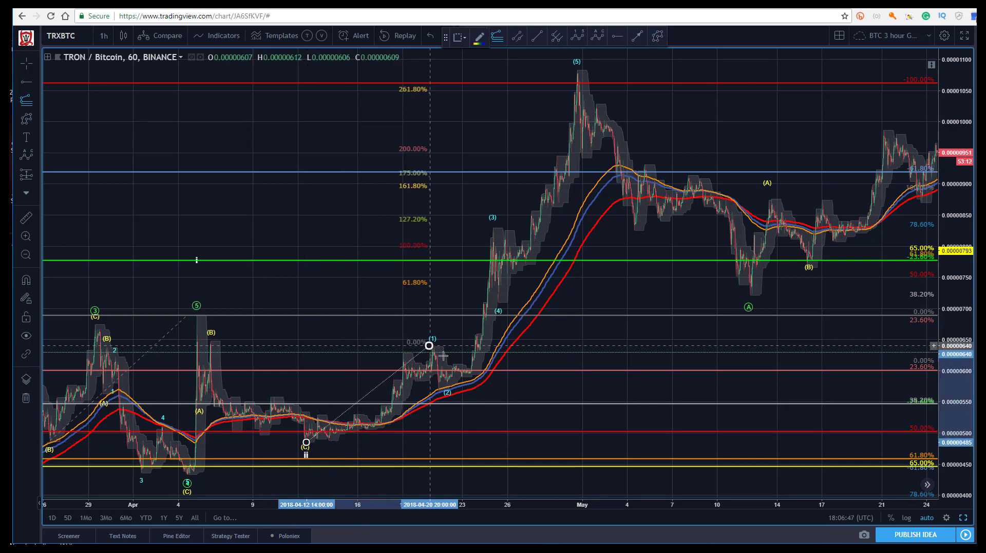
click(506, 385)
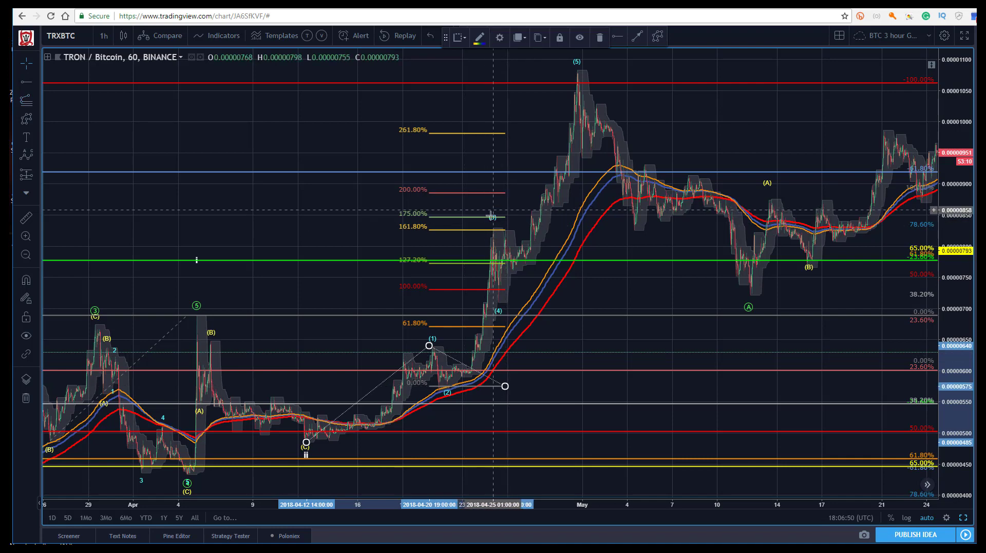
Step: Move the dashed retracement's top anchor onto the wave 5 peak
click(494, 221)
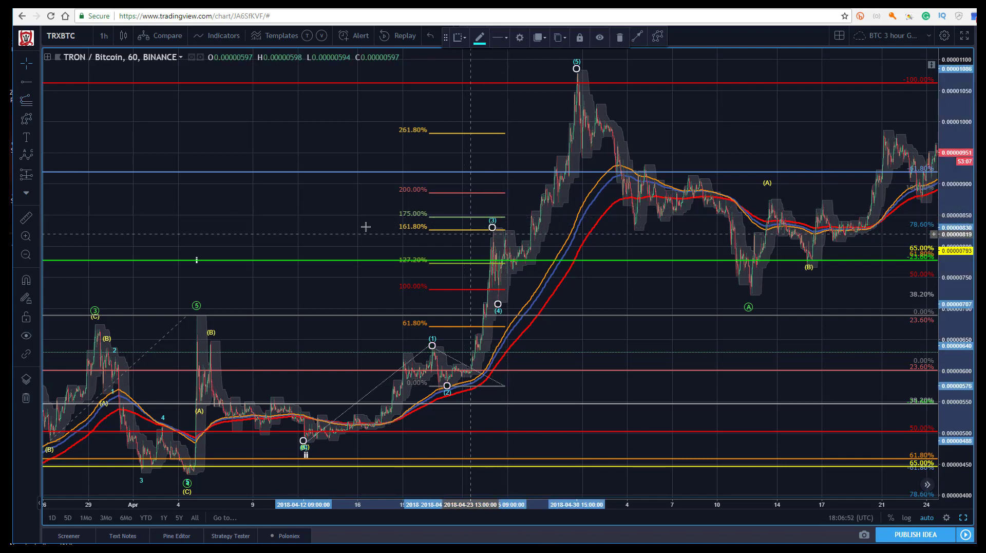
drag(414, 235, 417, 235)
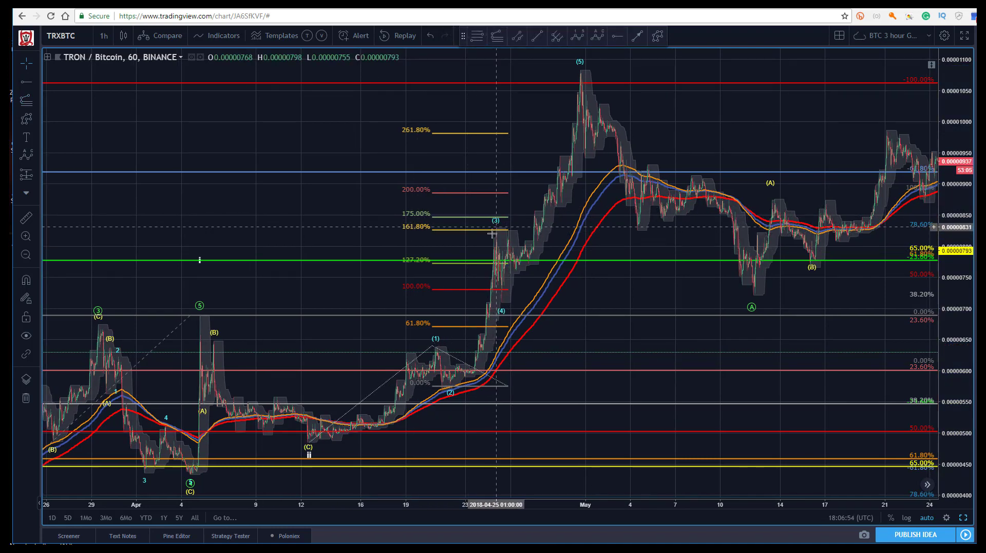
click(502, 309)
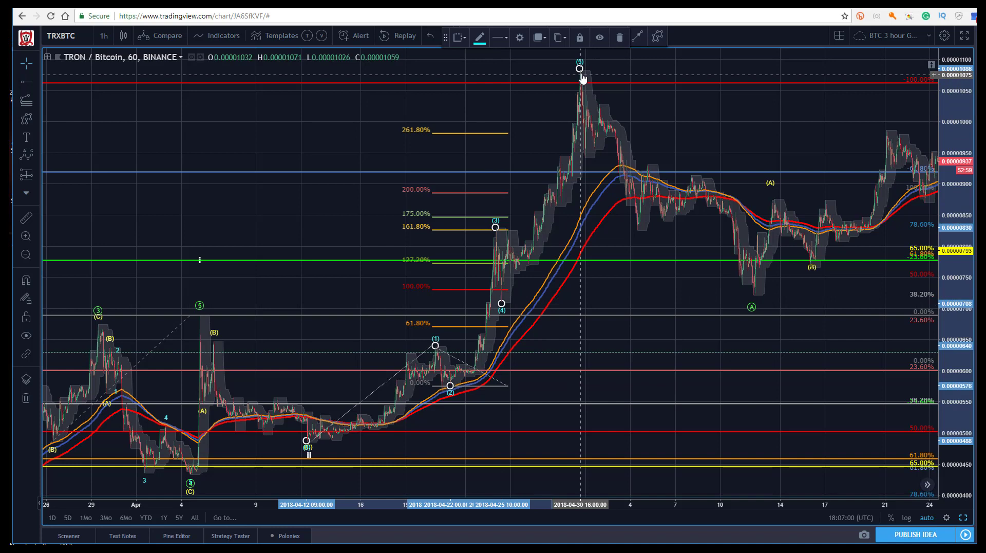
click(354, 174)
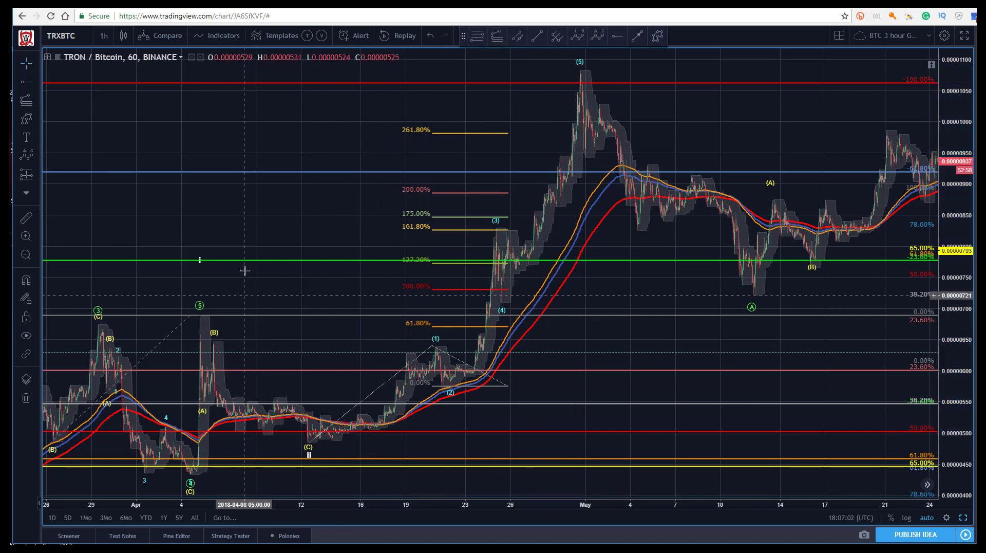
drag(191, 323, 193, 316)
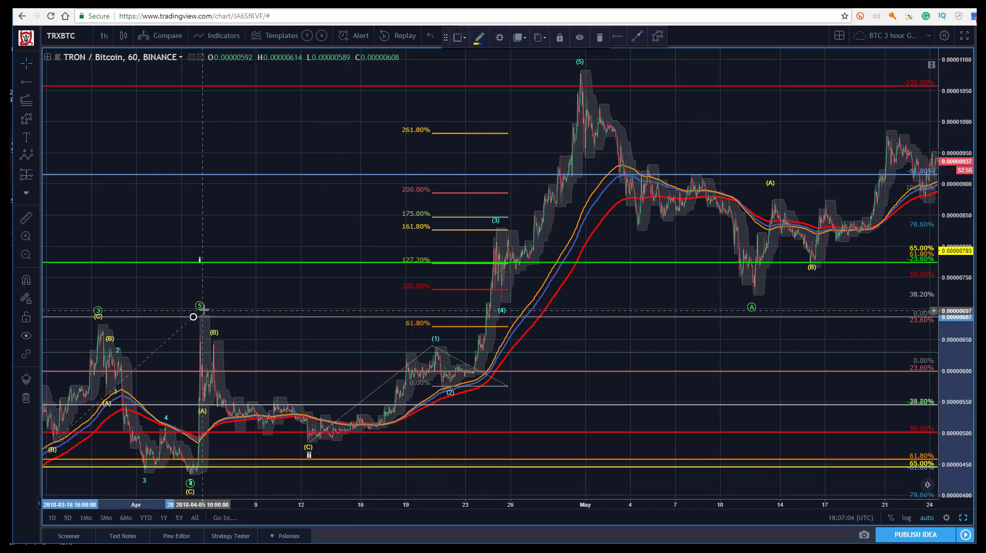
click(242, 304)
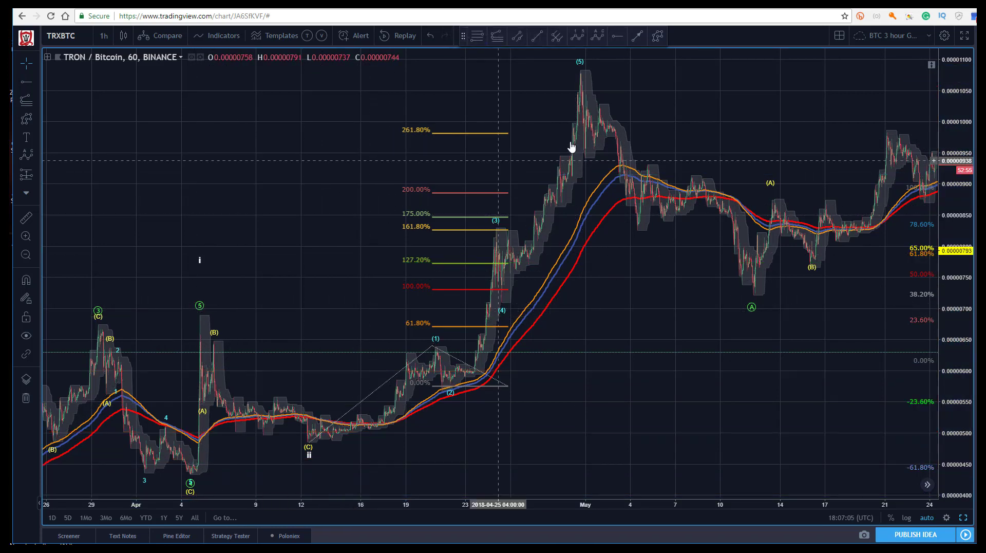
Step: Delete the old Fib extension and draw a trial retracement from the wave (2) low to the (3) high
click(497, 135)
key(Delete)
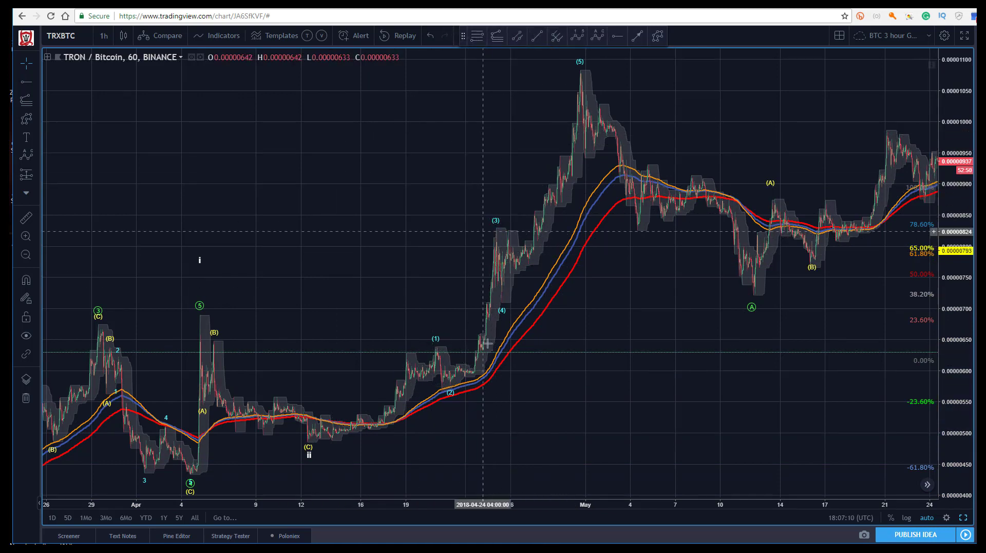
click(450, 384)
click(483, 228)
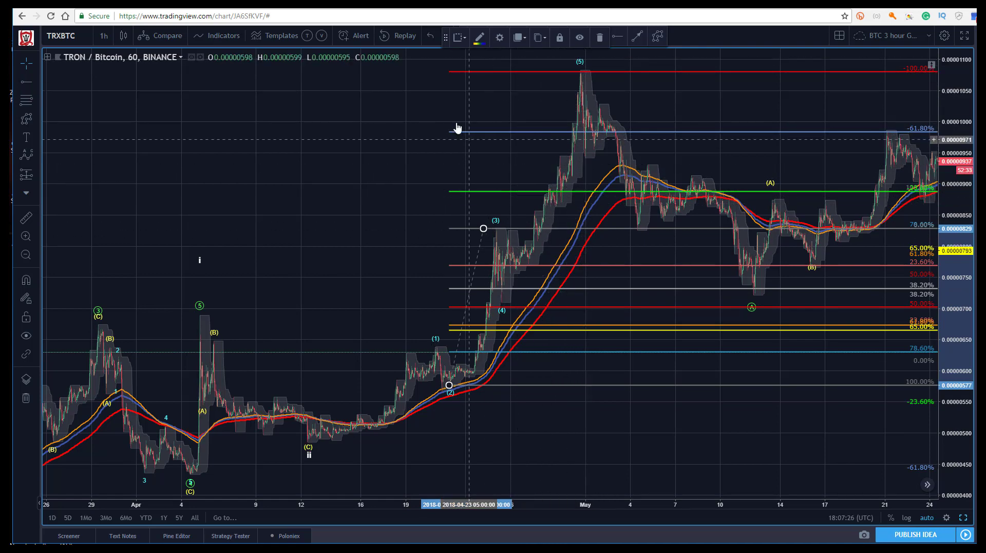
click(786, 126)
Step: Compress the price scale and shift the view toward the May–June price action
drag(382, 154, 402, 165)
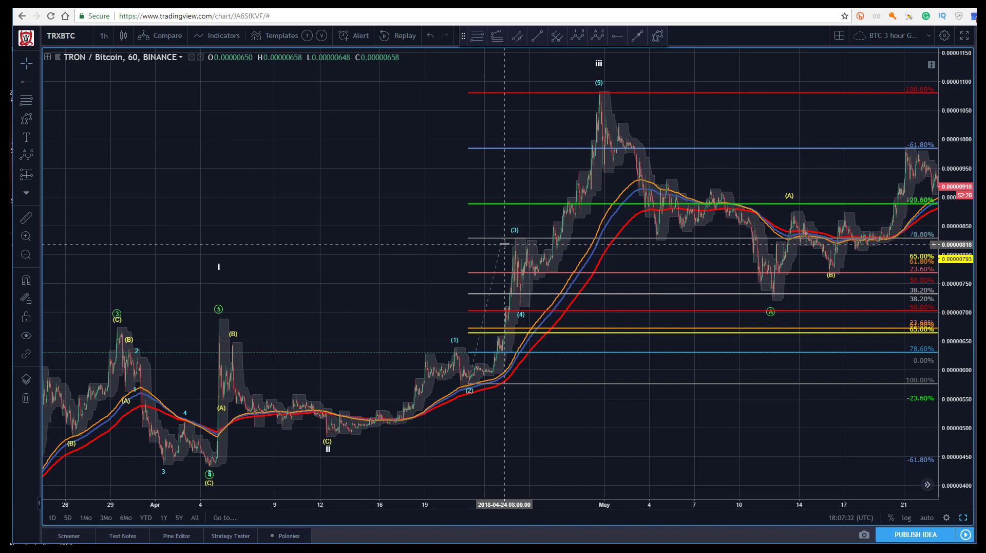
key(Escape)
drag(405, 154, 252, 142)
scroll(495, 505, down, 3)
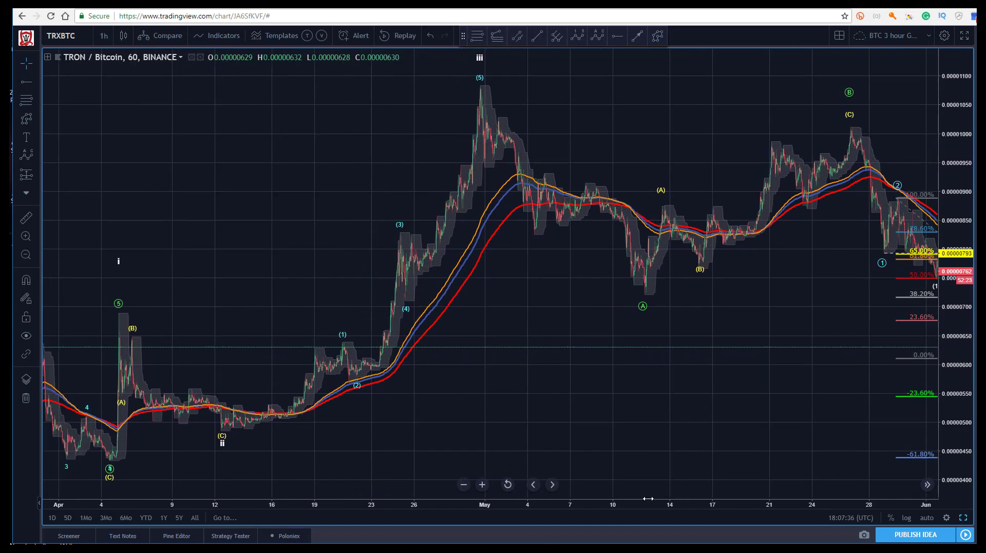
Step: Pan the chart to span late March through late June, including the June decline
drag(344, 146, 220, 99)
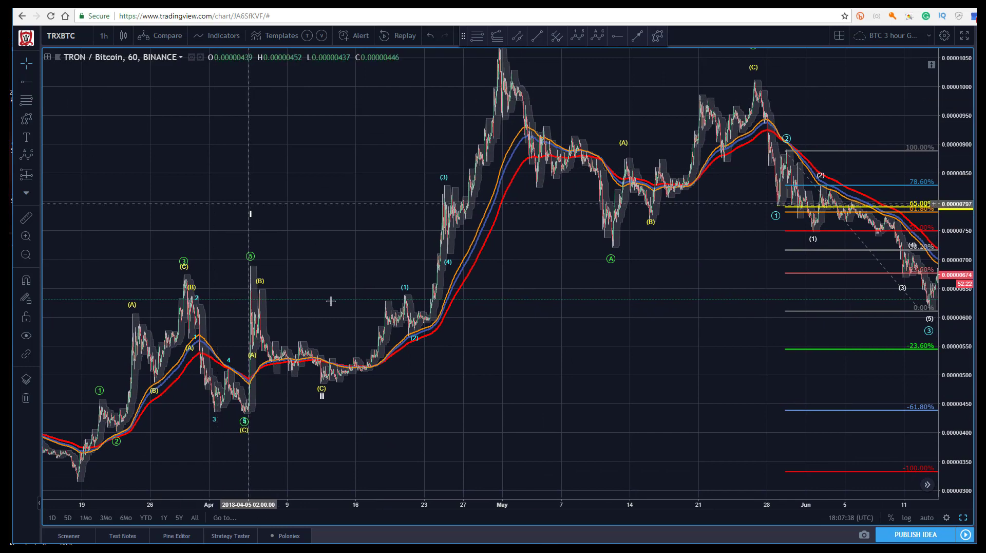
drag(439, 174, 353, 223)
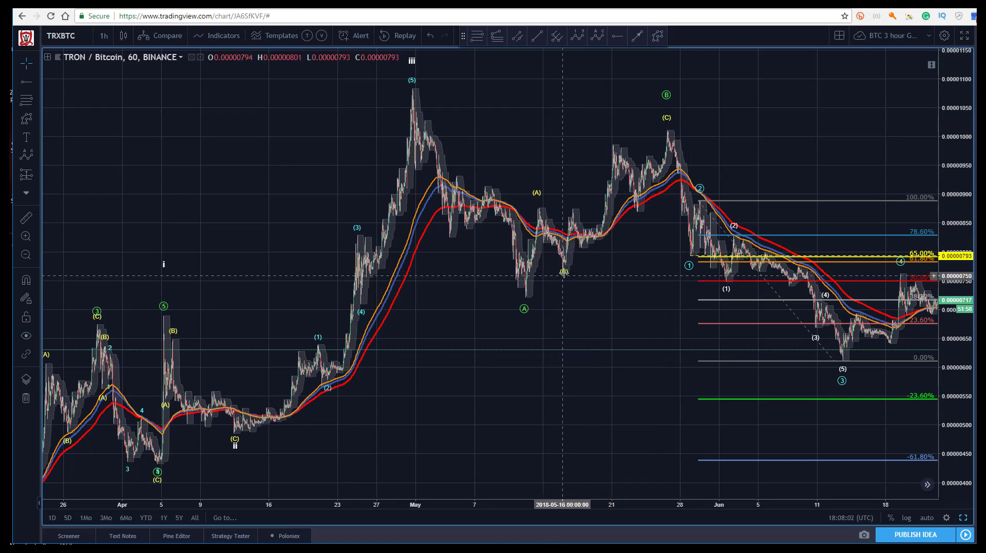
Step: Move the mid-May wave's (B) point onto the mid-May low and its (A) point onto the bounce
drag(564, 275, 569, 272)
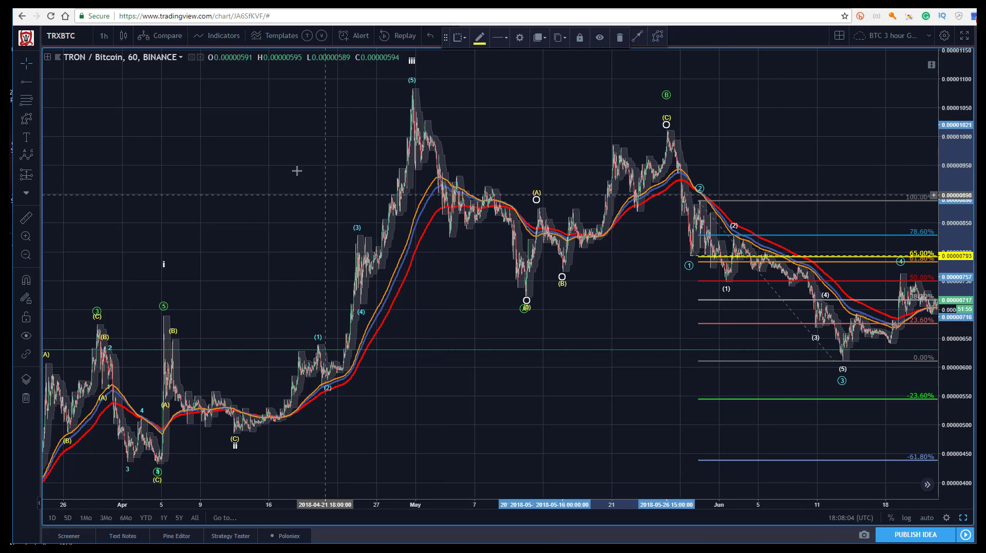
click(495, 255)
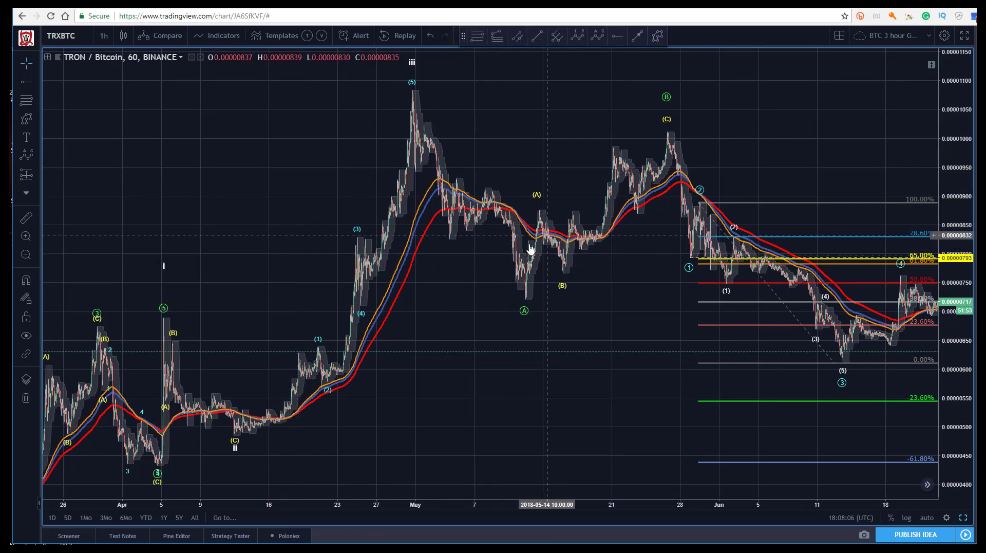
drag(536, 200, 574, 198)
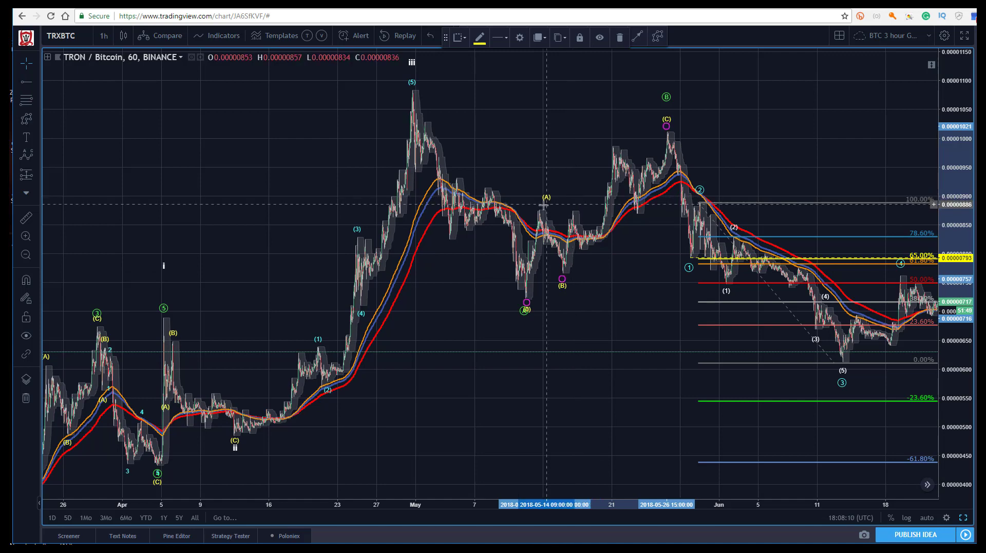
click(404, 127)
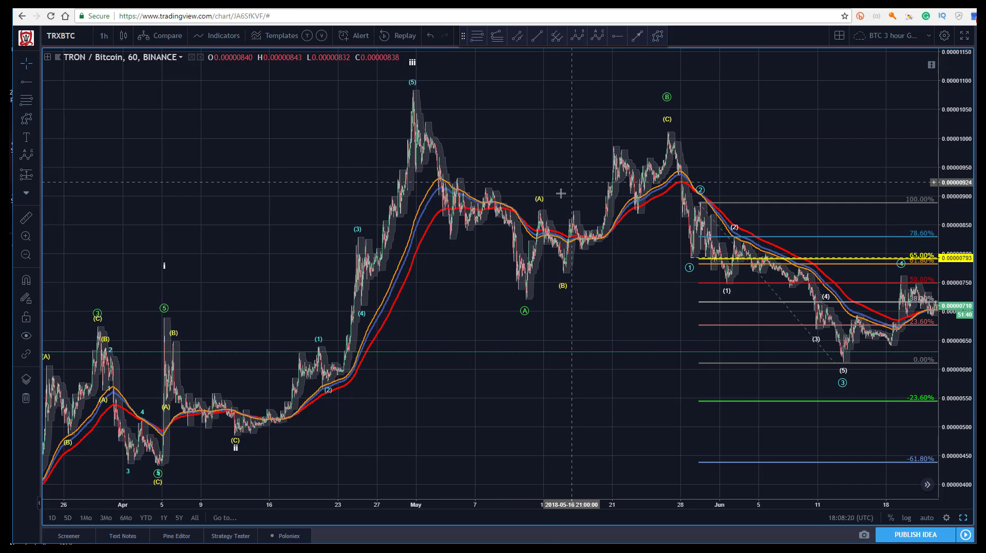
Step: Draw a yellow (A)-(B)-(C) correction from the mid-May (B) low via the May 21 high to the late-May peak
click(597, 35)
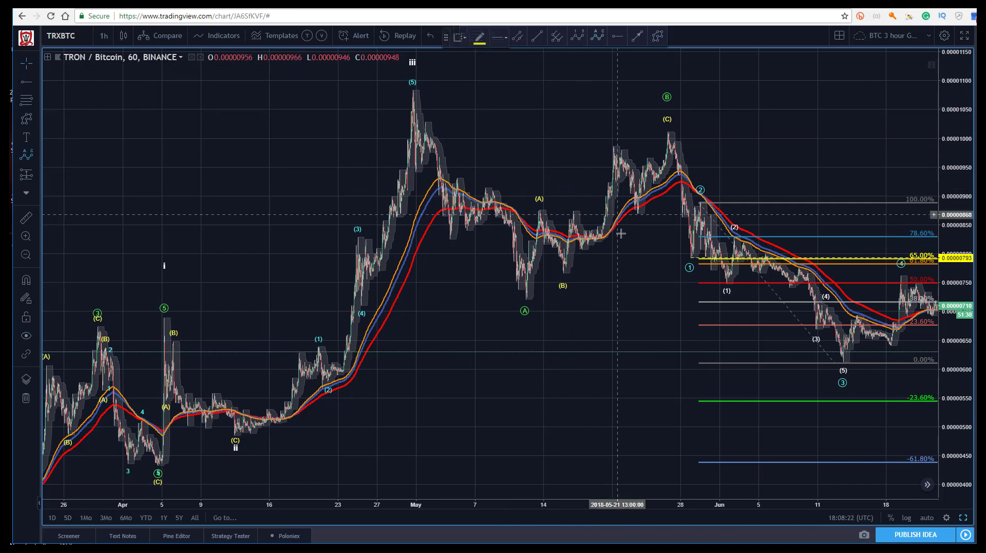
click(562, 272)
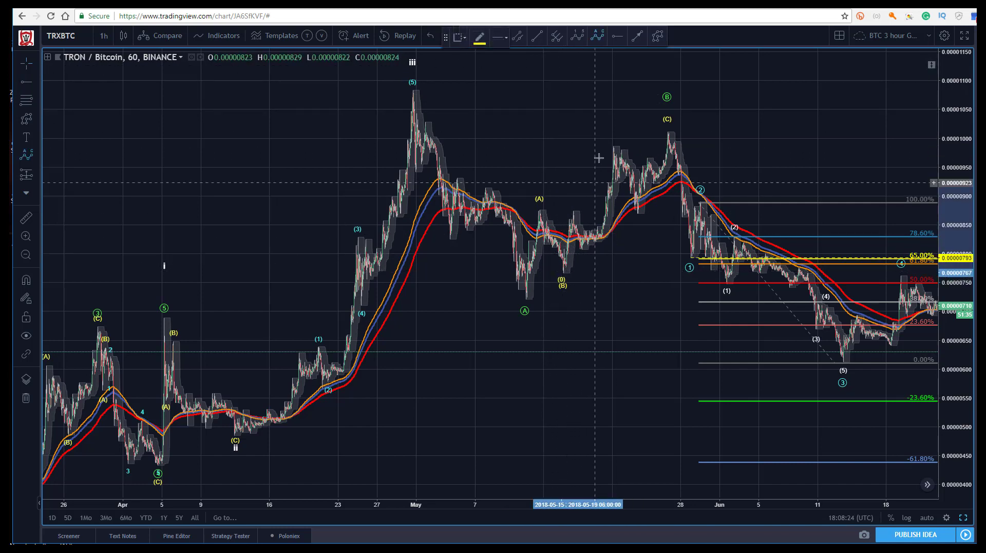
click(640, 215)
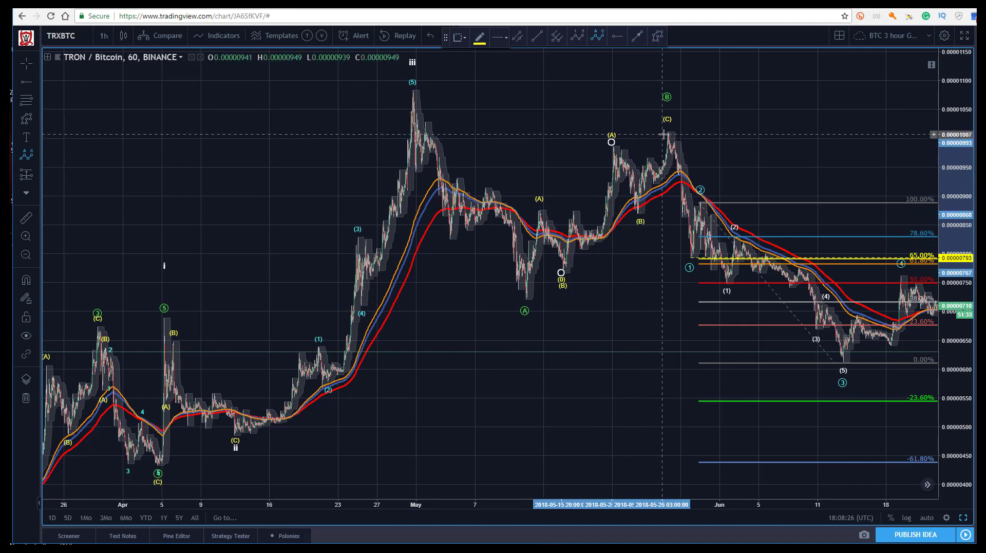
click(669, 133)
click(566, 92)
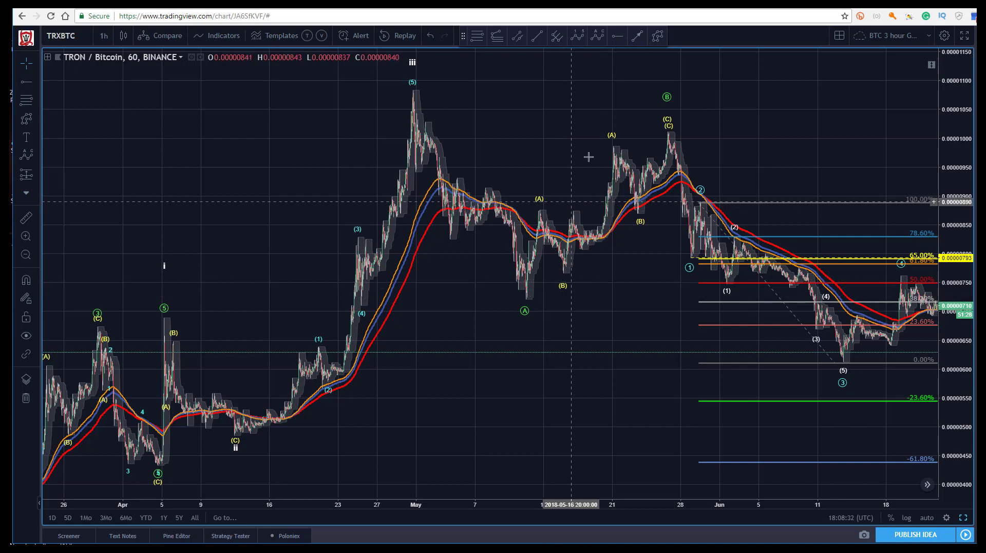
click(618, 35)
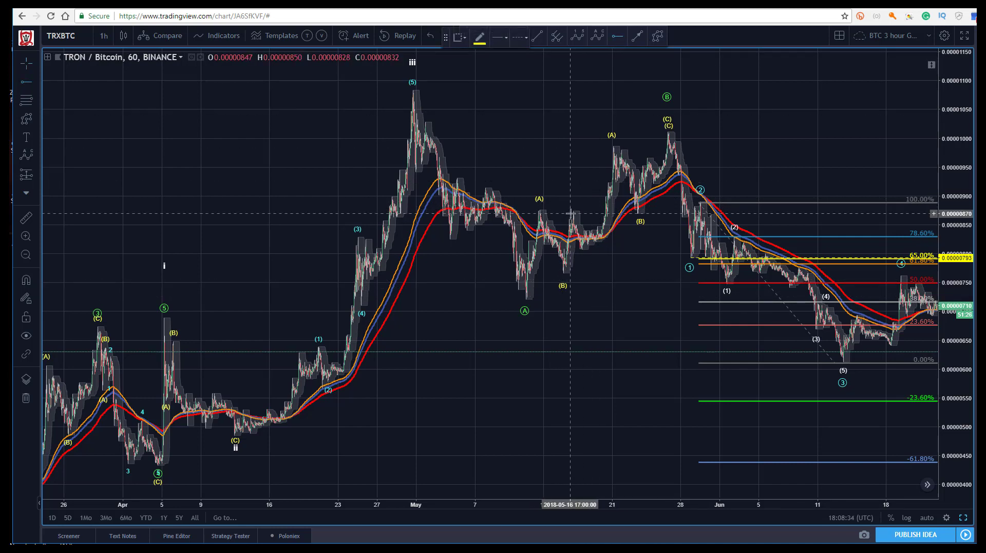
Step: Place a dashed yellow horizontal ray at 0.00000874 from the mid-May high, then select the Elliott wave drawings
click(570, 211)
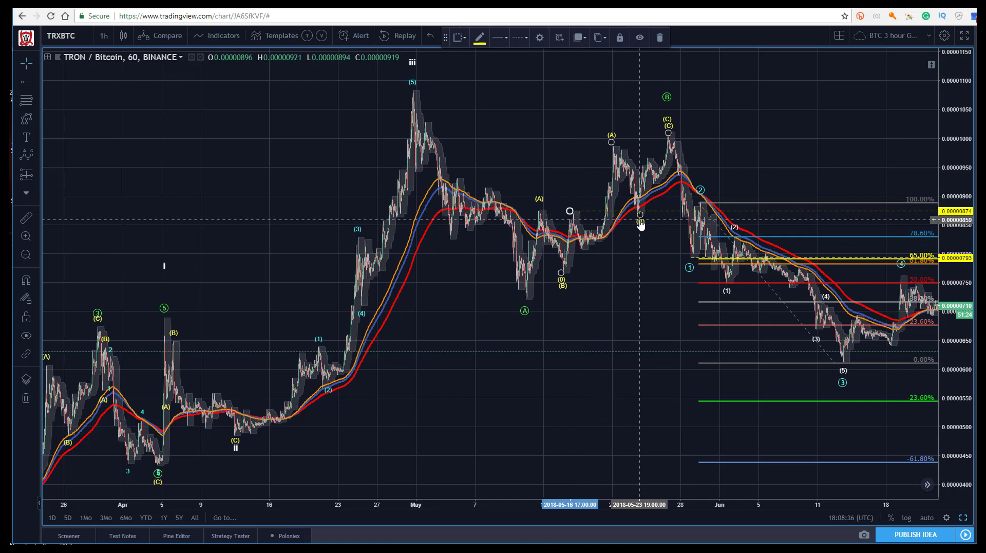
click(641, 223)
click(562, 270)
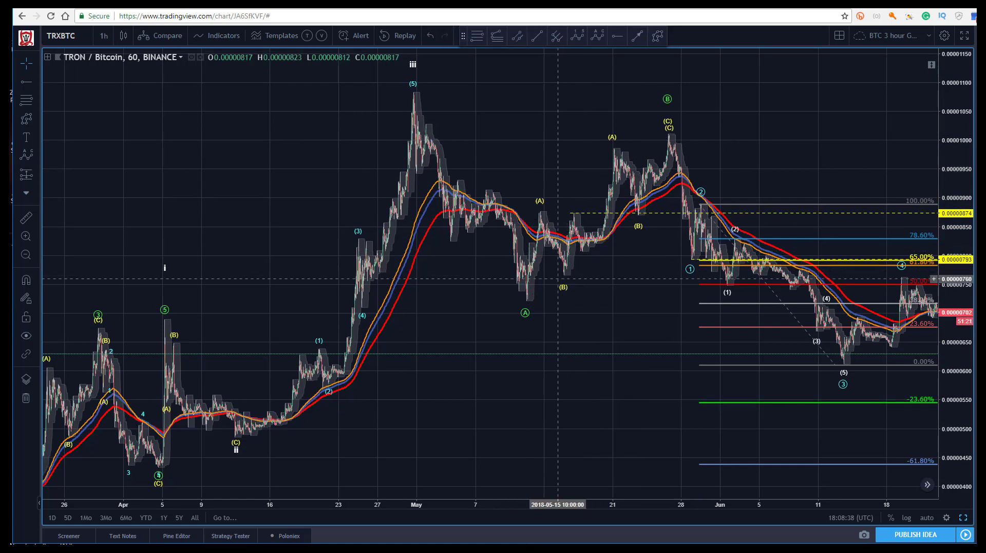
click(637, 229)
click(558, 274)
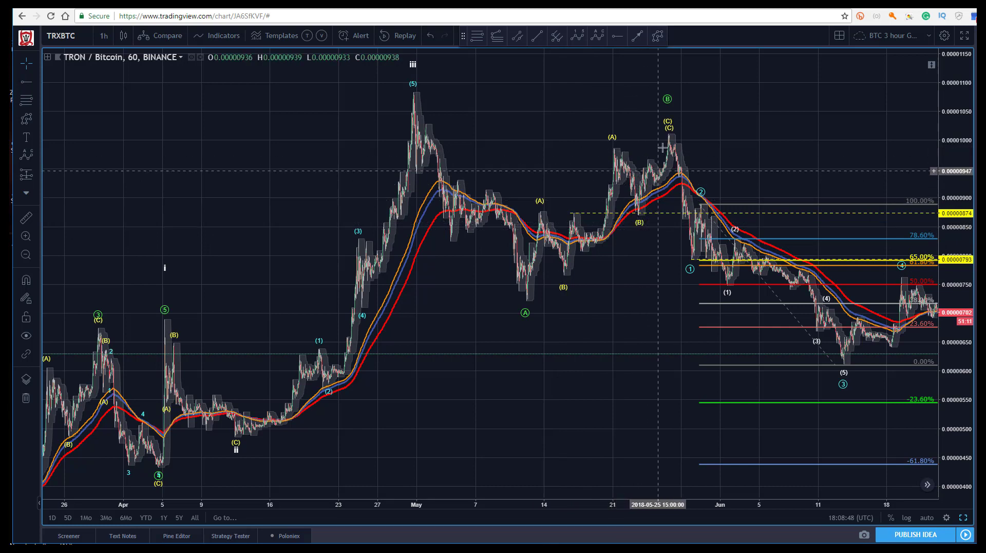
click(613, 146)
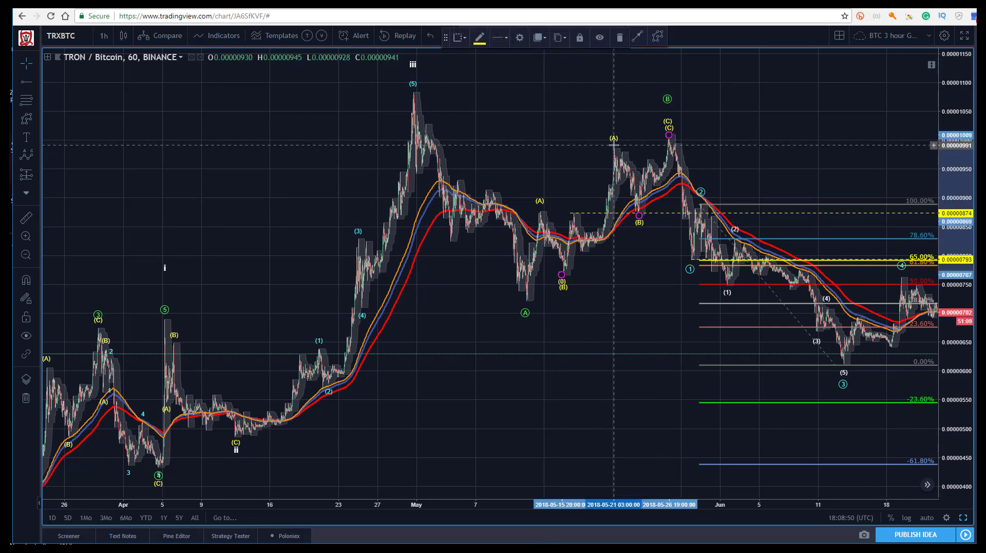
Step: Change the mid-May (0)-(A)-(B)-(C) correction's wave degree to Micro, giving circled green labels
click(540, 206)
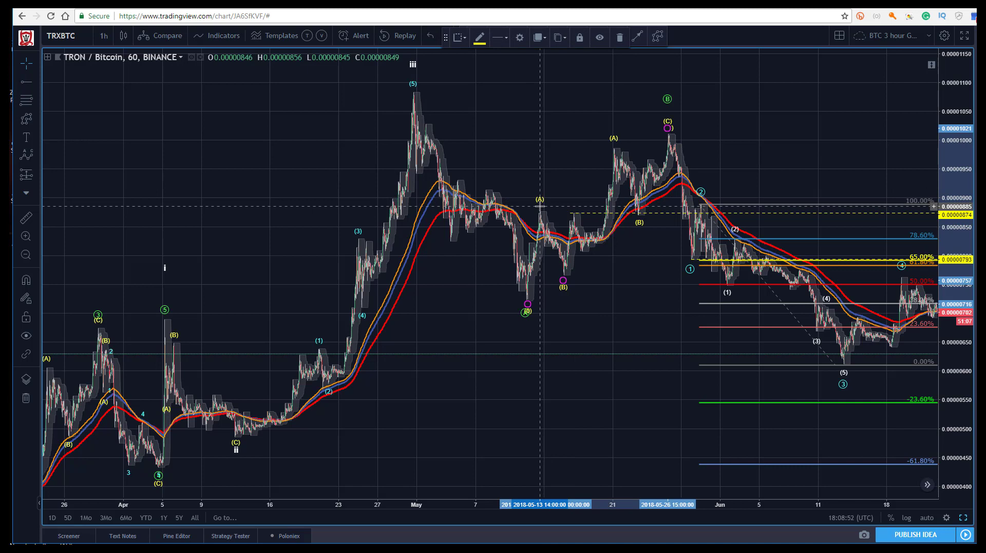
click(479, 37)
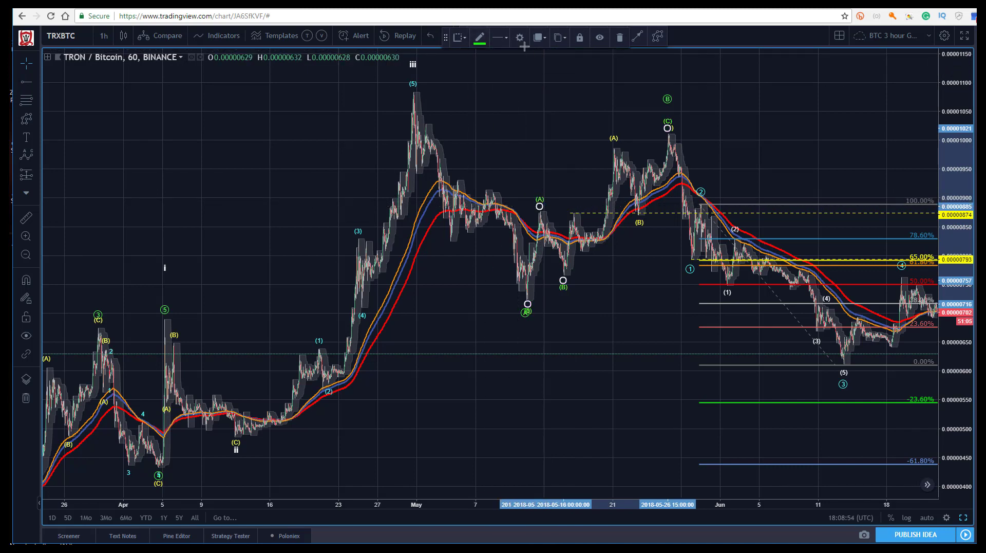
click(519, 37)
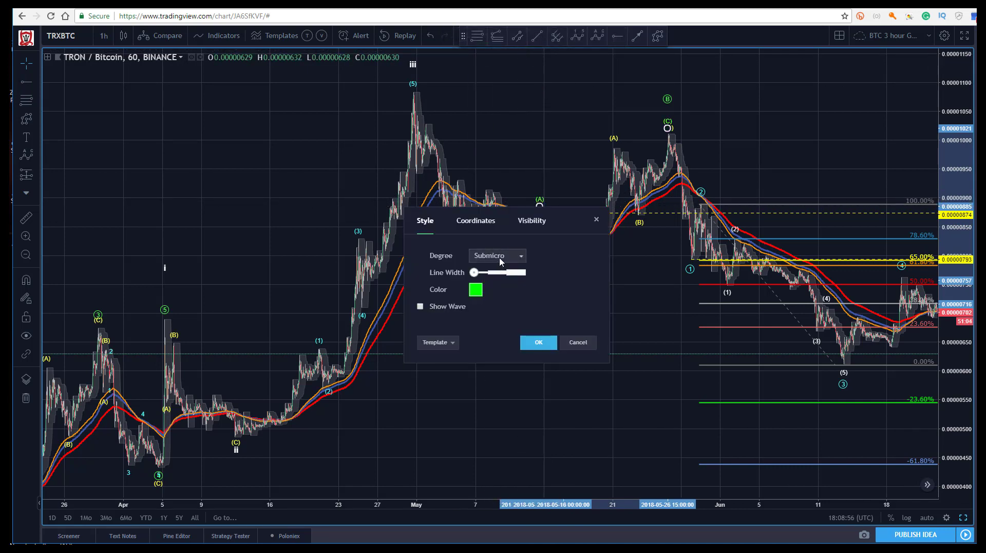
click(501, 256)
click(495, 457)
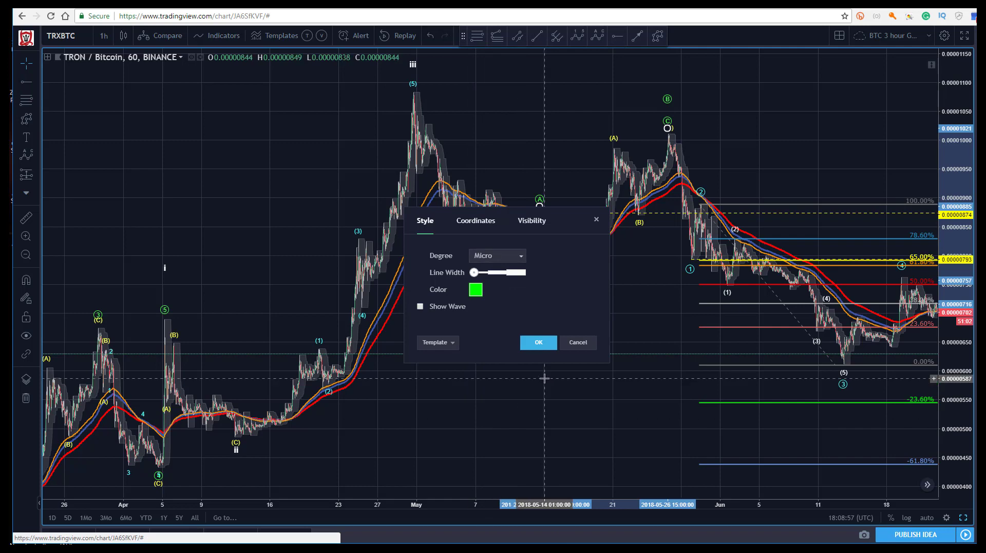
click(539, 342)
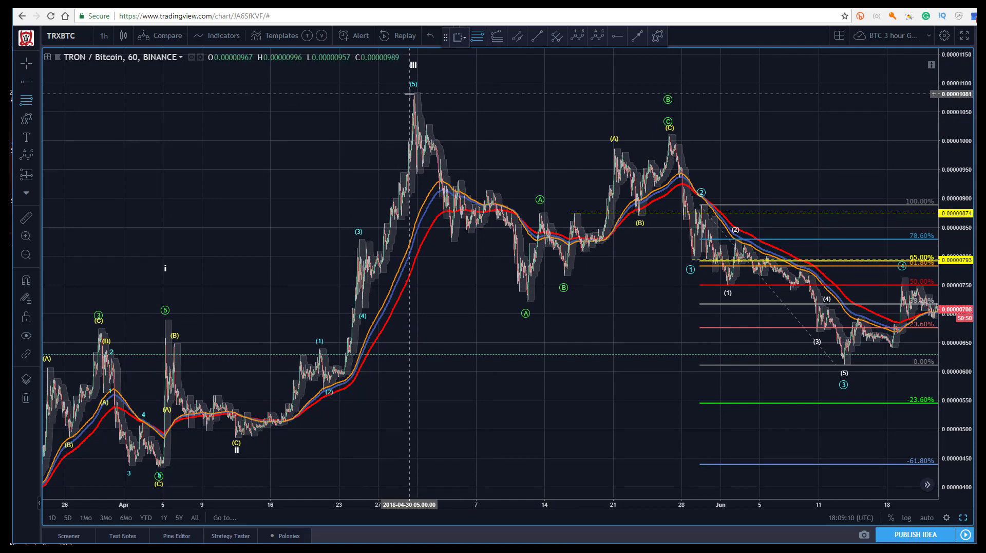
Step: Draw a Fibonacci retracement from the (5) peak down to the mid-May A low
click(413, 92)
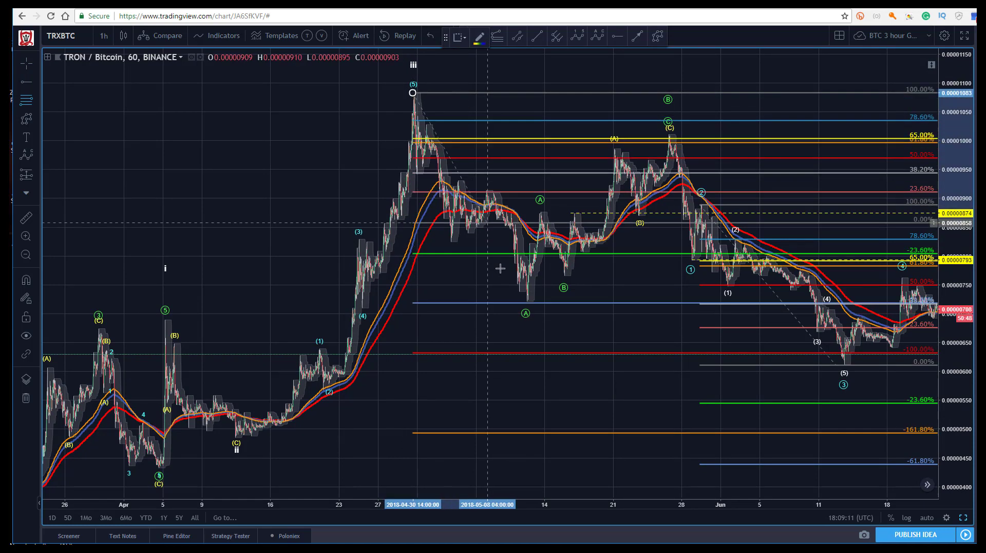
click(518, 301)
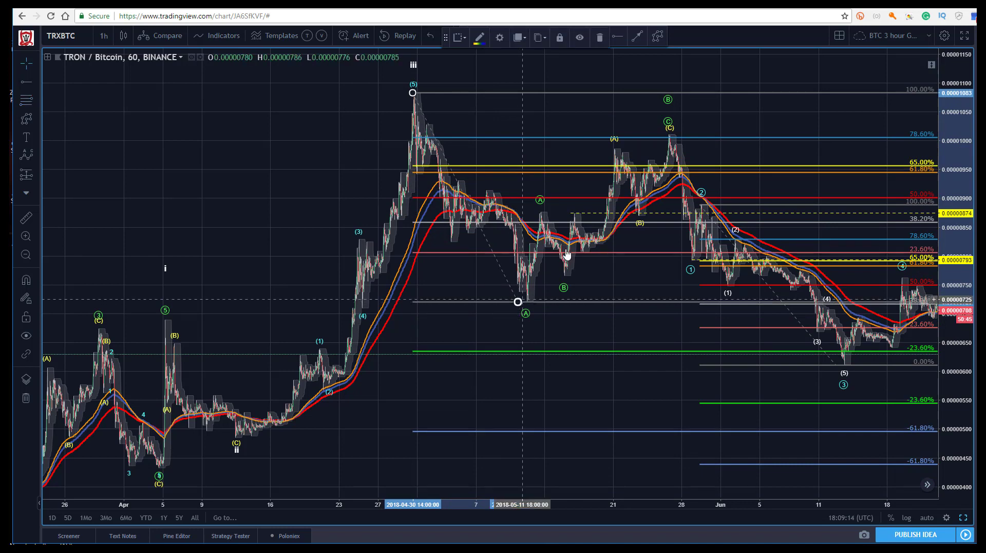
click(672, 147)
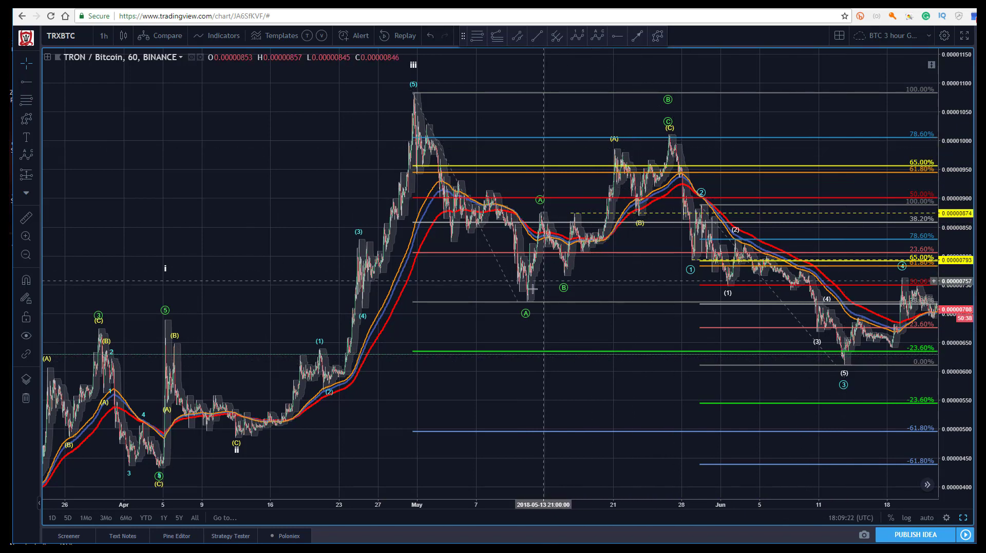
Step: Raise the larger wave's B point slightly at the late-May peak
click(671, 126)
click(668, 99)
drag(668, 99, 668, 93)
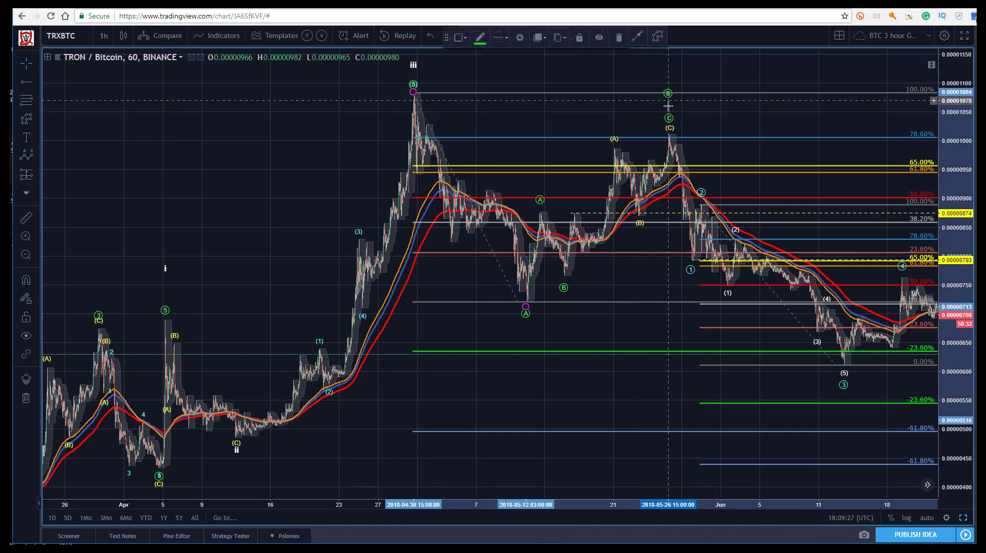
Step: Colour the correction's labels yellow and set its degree to Subminuette so it reads a, b, c
click(480, 38)
click(506, 67)
click(520, 37)
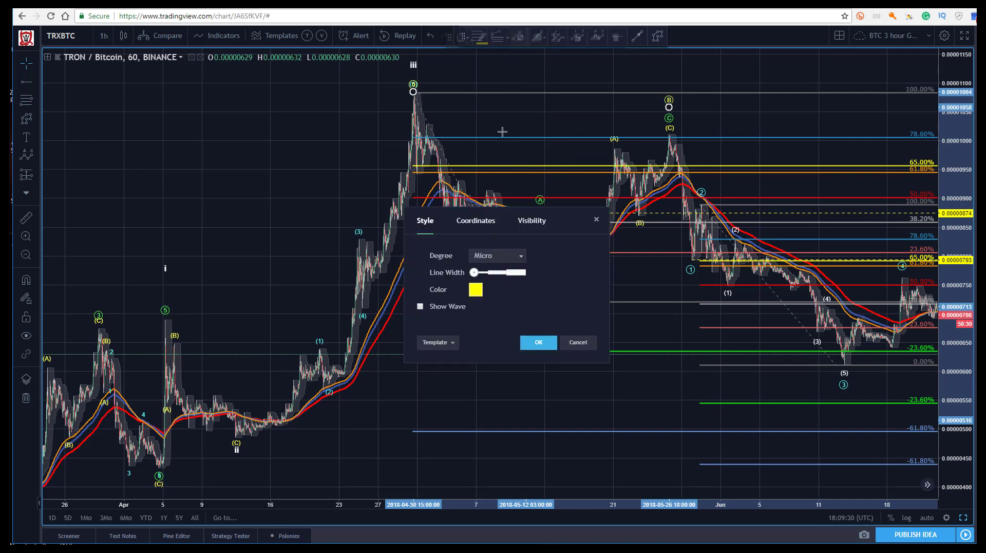
click(496, 255)
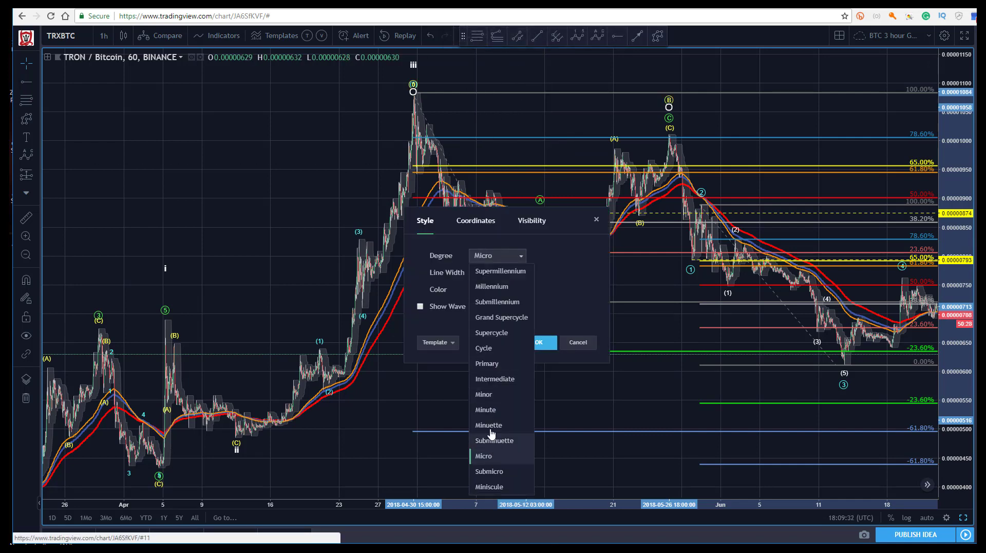
click(492, 441)
click(538, 341)
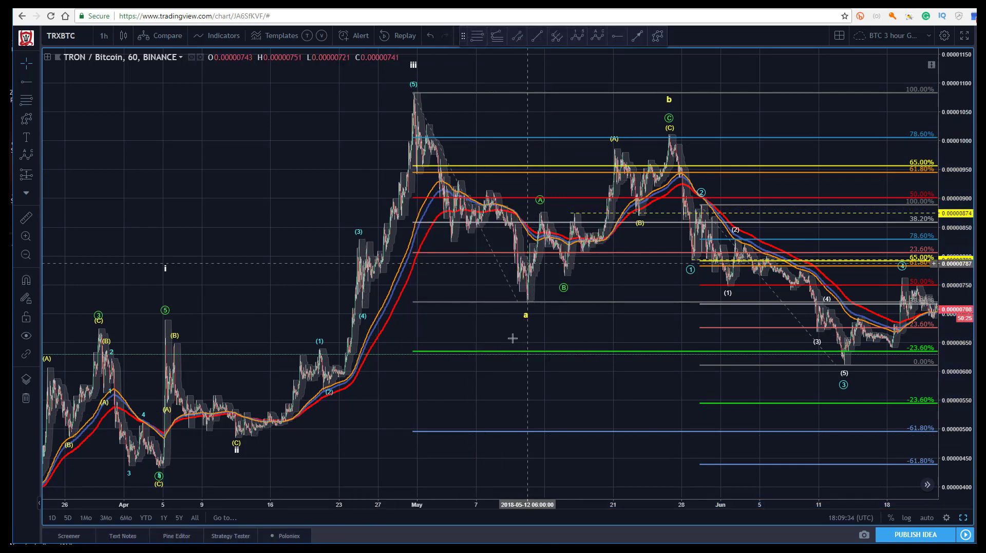
drag(348, 153, 222, 121)
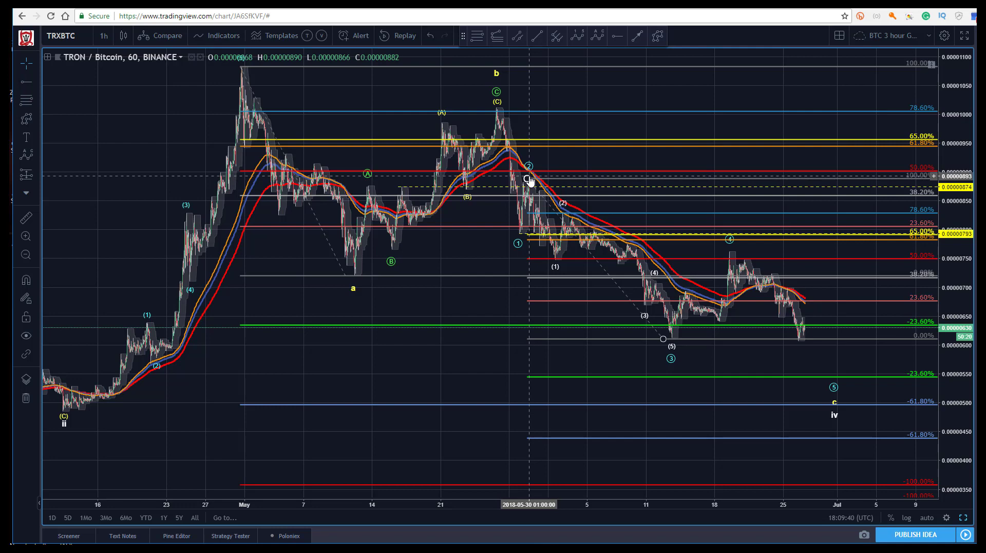
Step: Move impulse wave point 3 onto the June low and delete the May-peak-to-a-low Fibonacci retracement
click(645, 315)
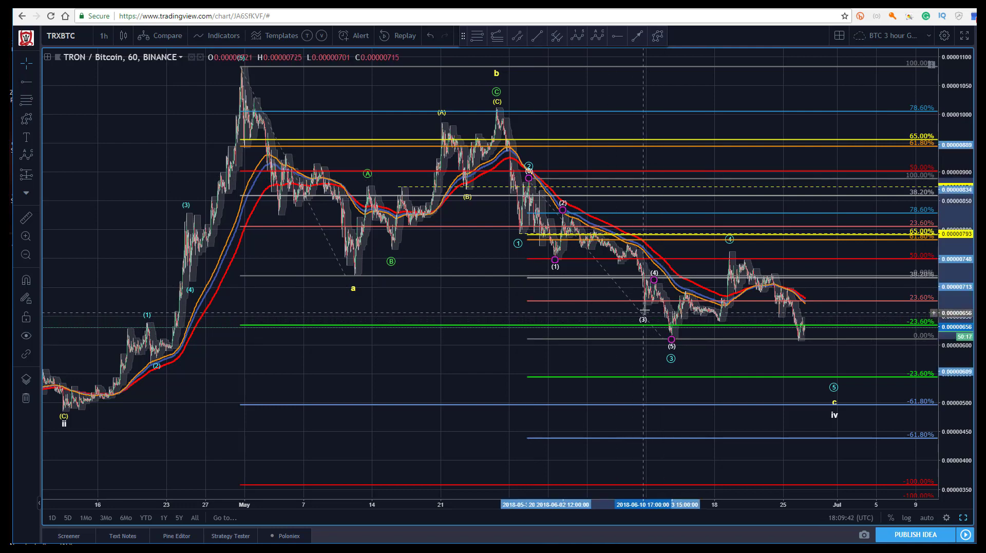
drag(538, 323, 541, 323)
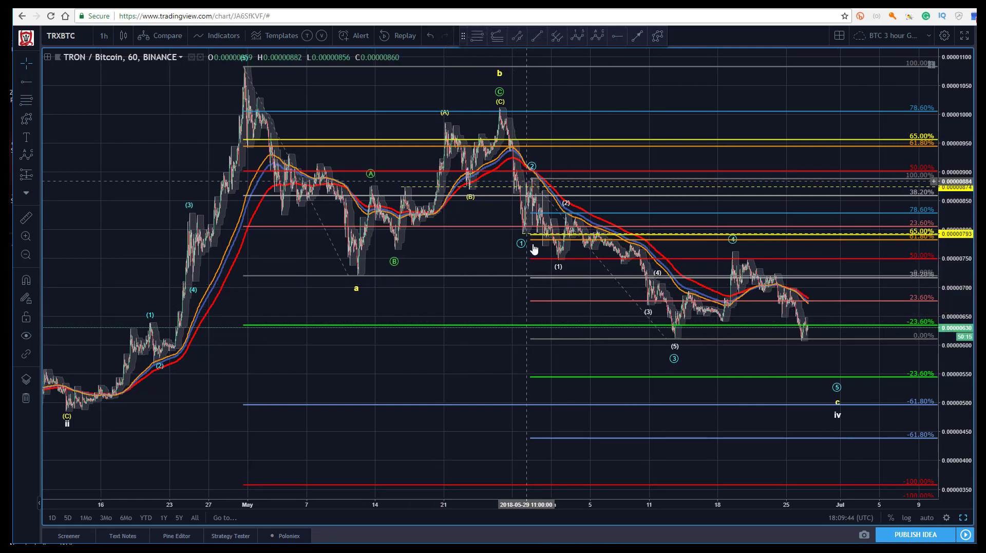
click(673, 342)
drag(673, 342, 668, 345)
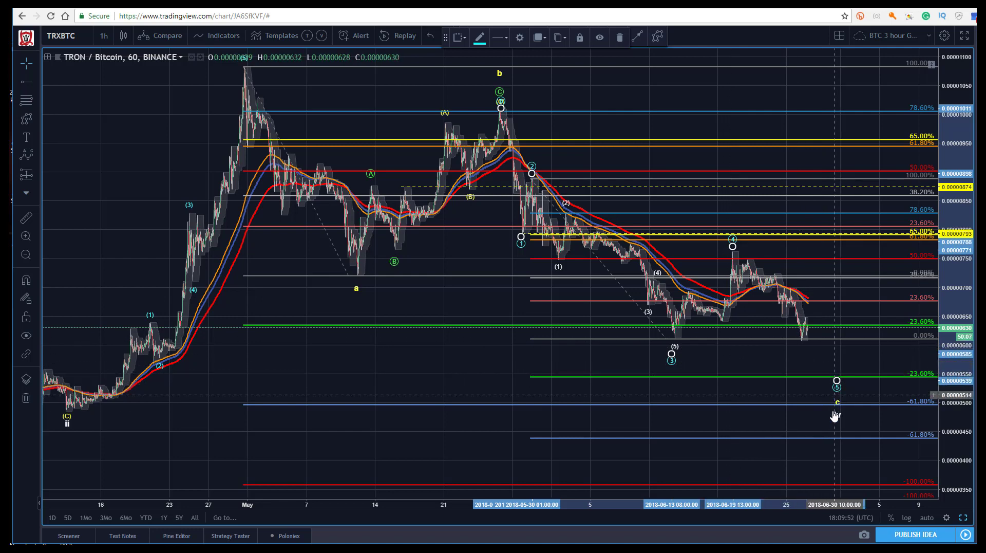
drag(363, 96, 327, 109)
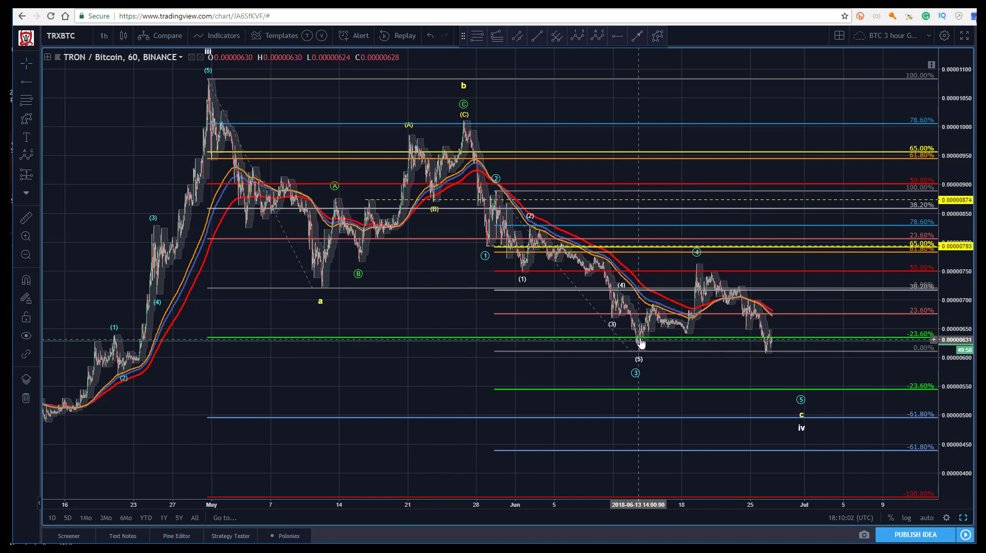
click(337, 291)
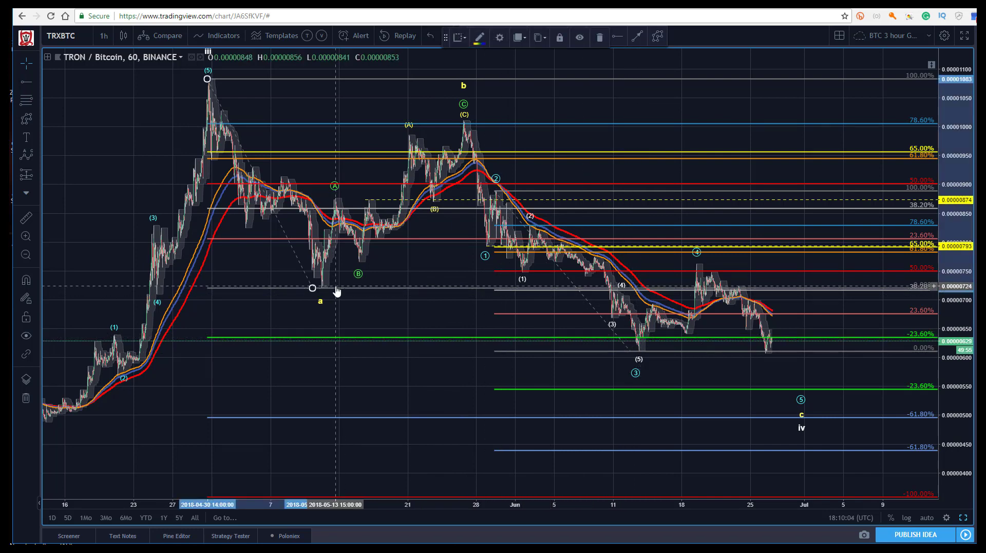
key(Delete)
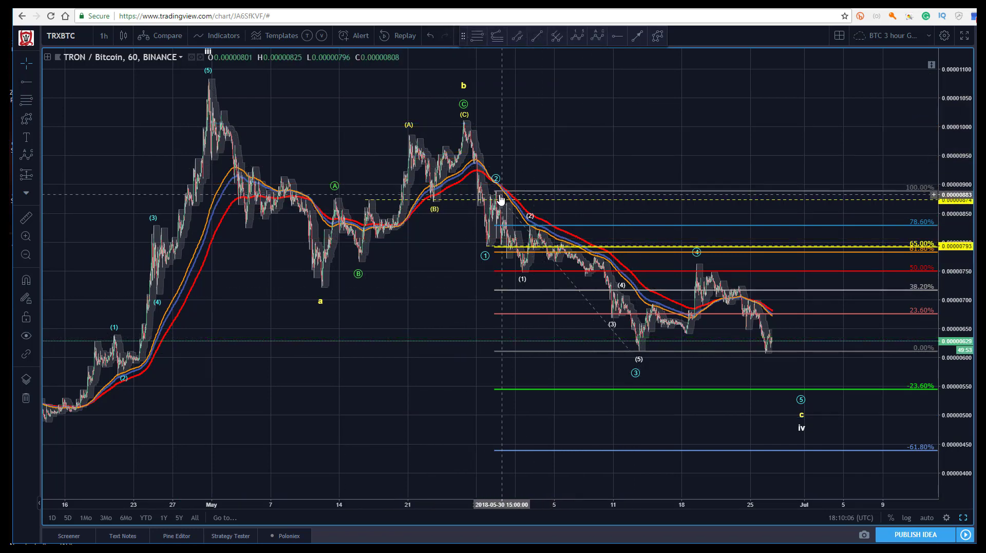
Step: Raise wave point 5 onto the -23.6% line, then zoom out and re-fit the price scale
click(638, 366)
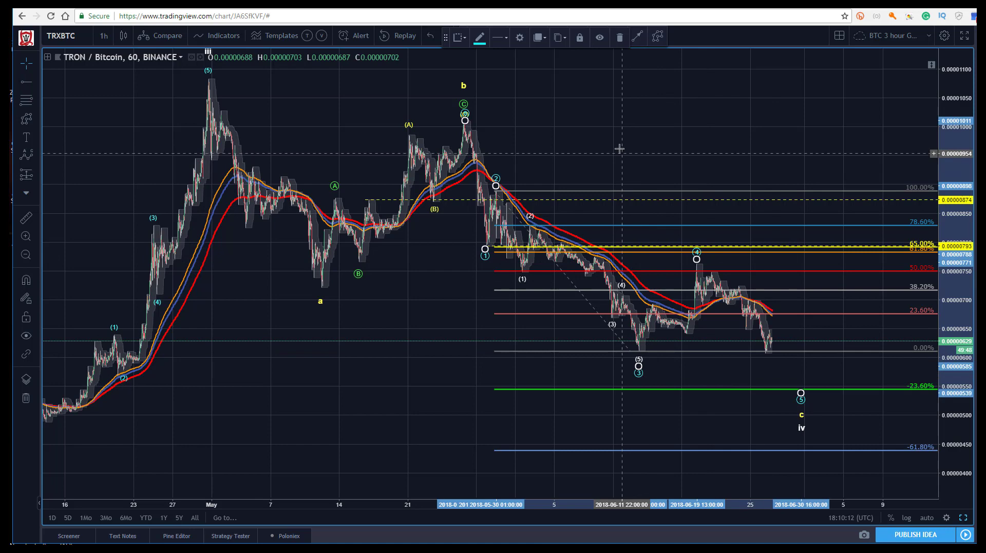
click(782, 369)
drag(801, 393, 801, 388)
click(401, 405)
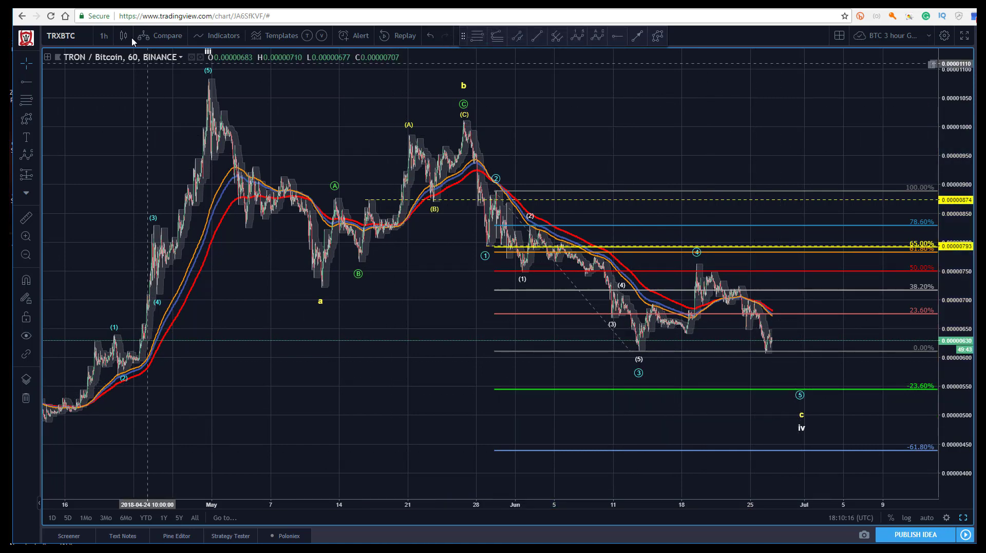
scroll(279, 508, down, 4)
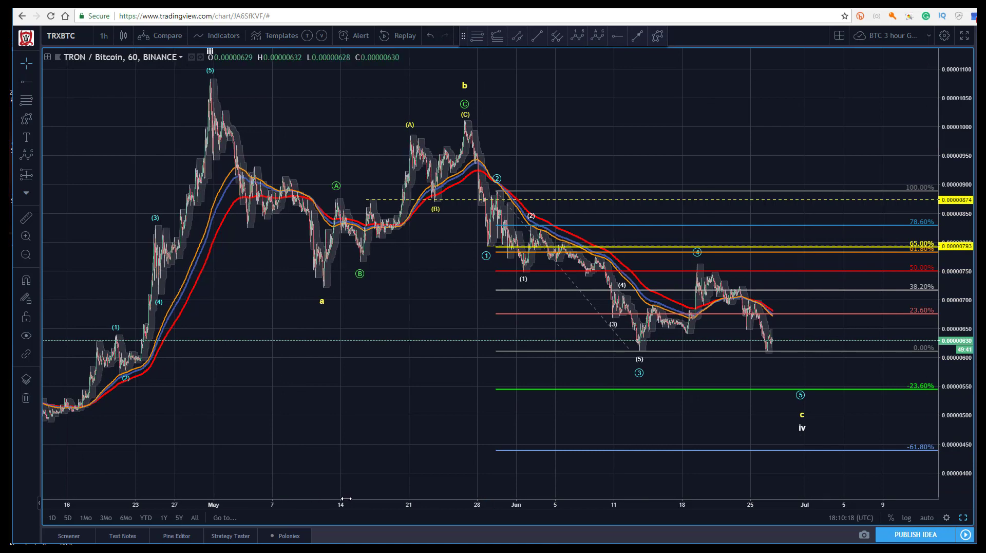
drag(195, 119, 158, 123)
click(927, 517)
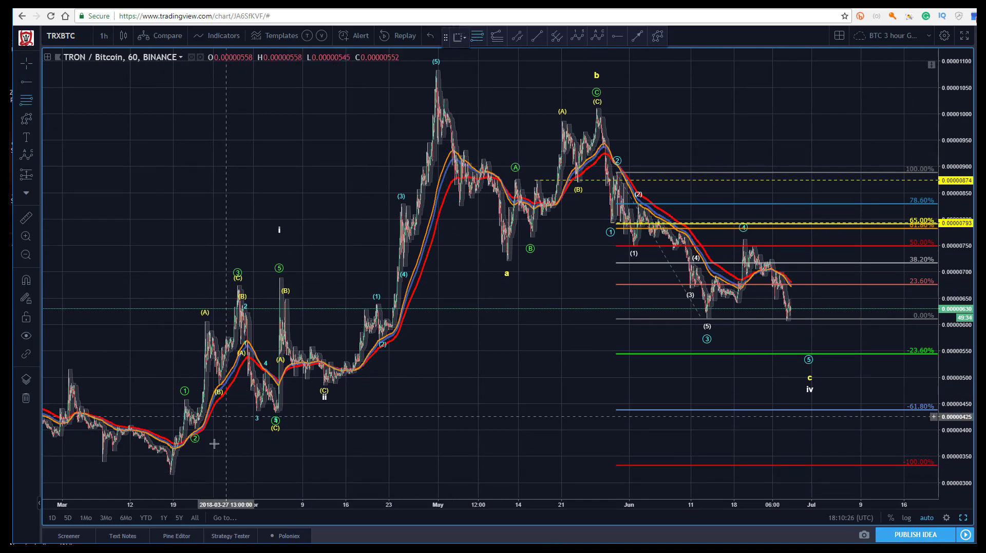
Step: Draw a March-low-to-May-high Fibonacci retracement and lift wave point 5 onto its 65.00% level
click(168, 474)
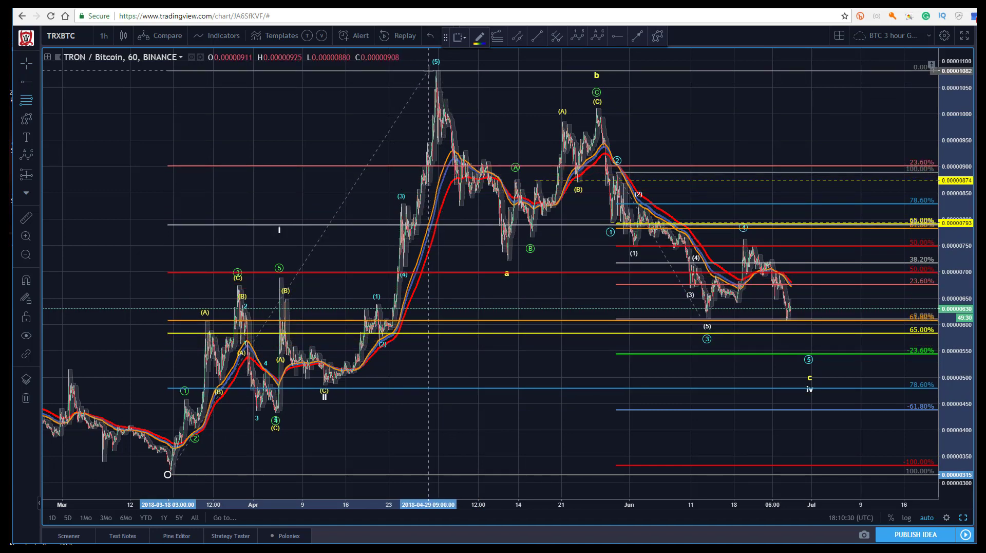
click(429, 70)
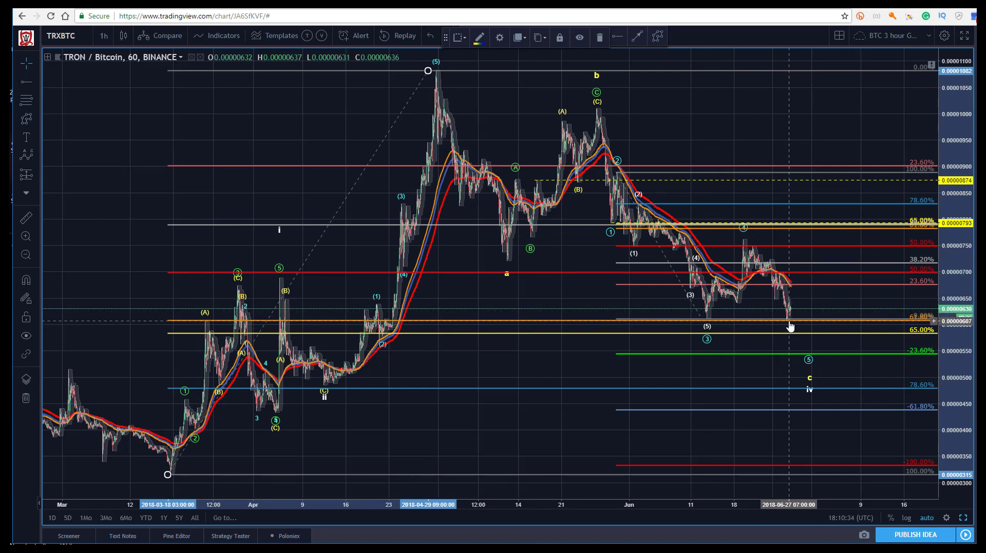
drag(810, 360, 796, 327)
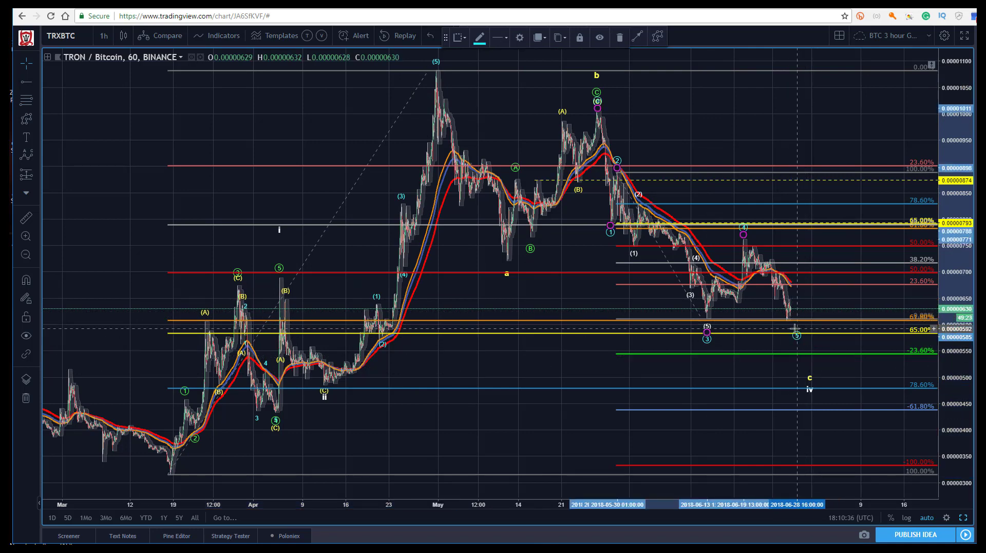
click(775, 325)
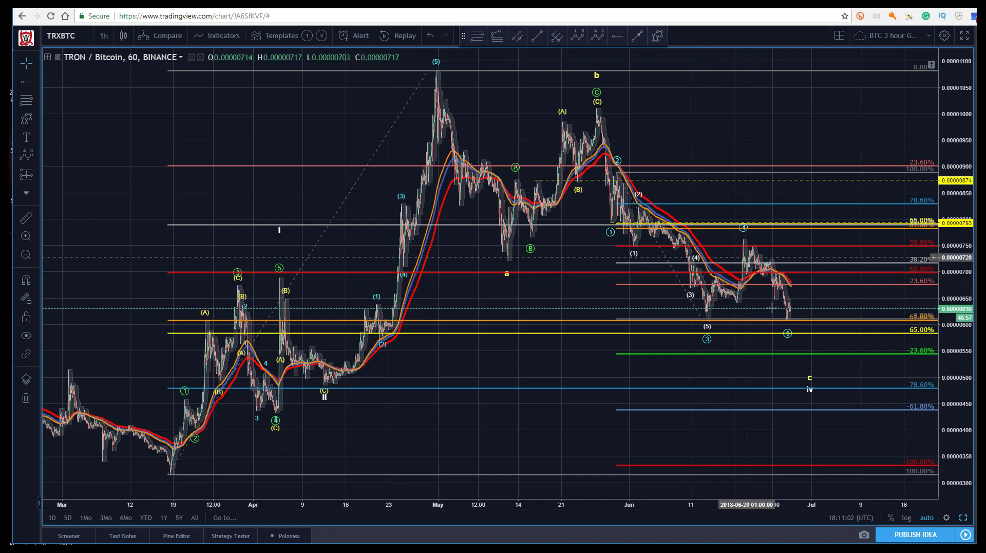
Step: Drop wave point 5 back to the green -23.6% line and lower the larger count's i point
drag(790, 320, 810, 352)
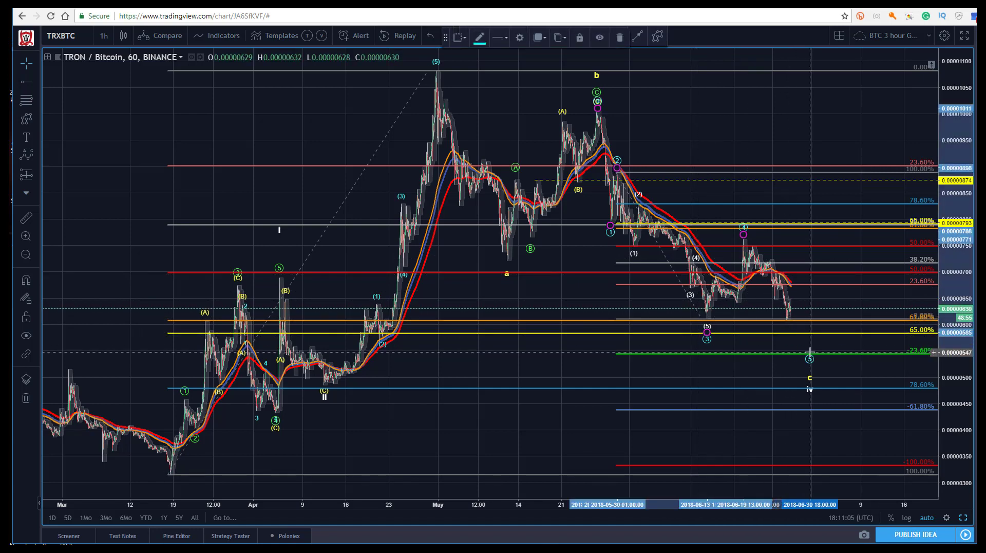
click(298, 132)
drag(951, 118, 945, 203)
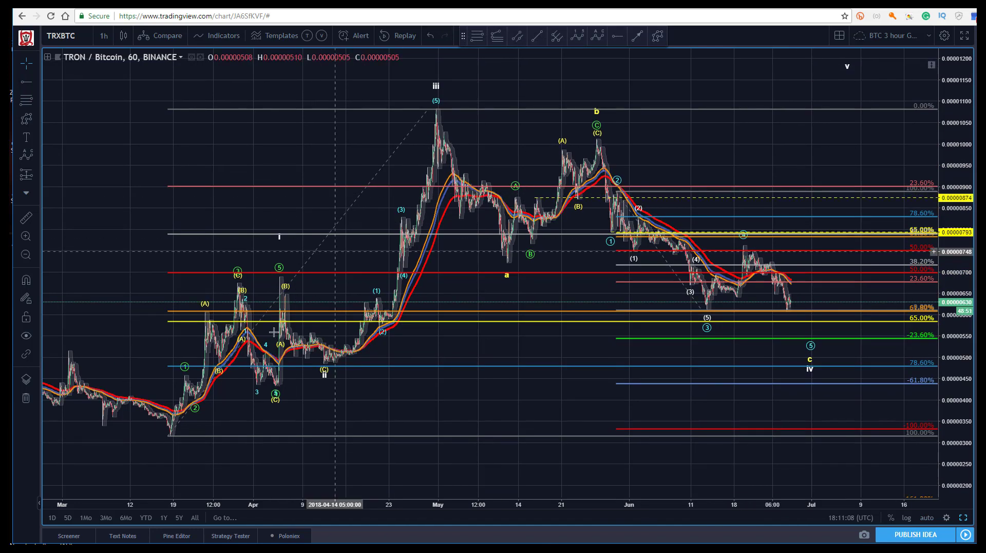
drag(280, 239, 278, 254)
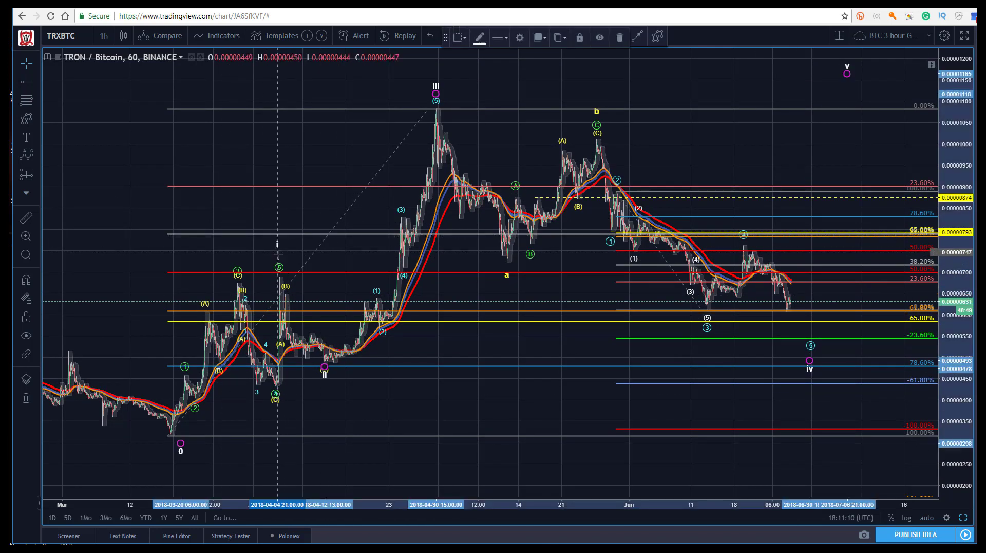
Step: Set the larger wave count's degree to Minuette so its labels read (i) through (v)
click(520, 37)
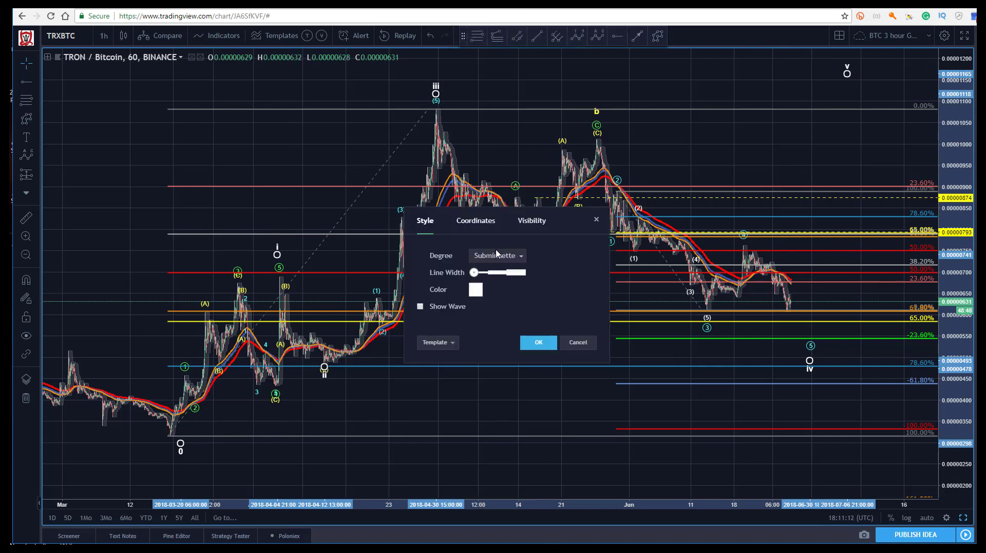
click(497, 256)
click(489, 425)
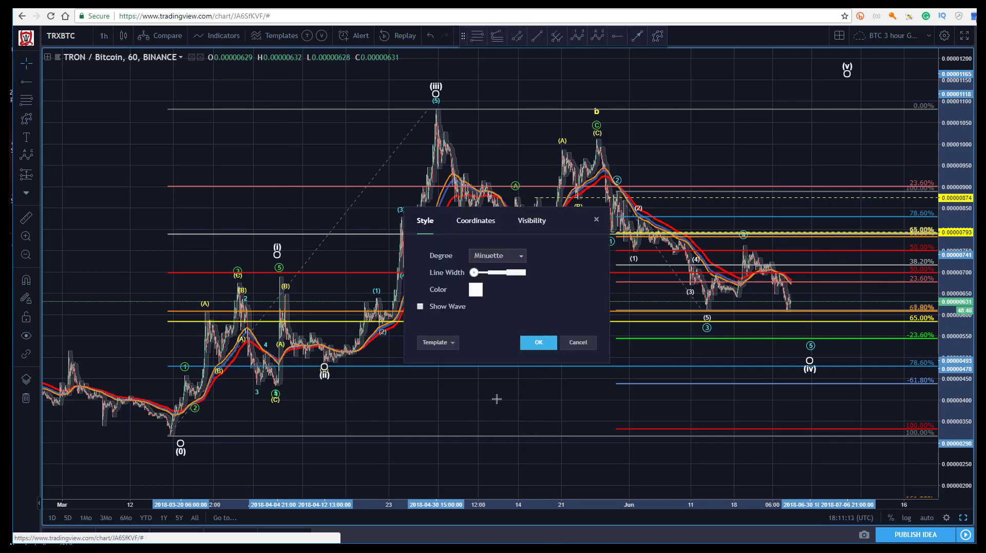
click(540, 344)
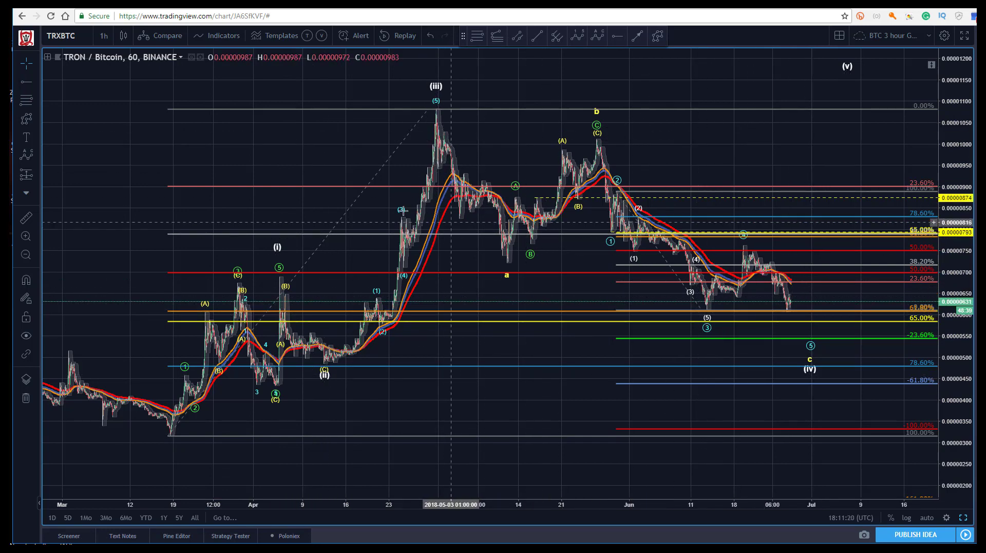
drag(288, 152, 273, 170)
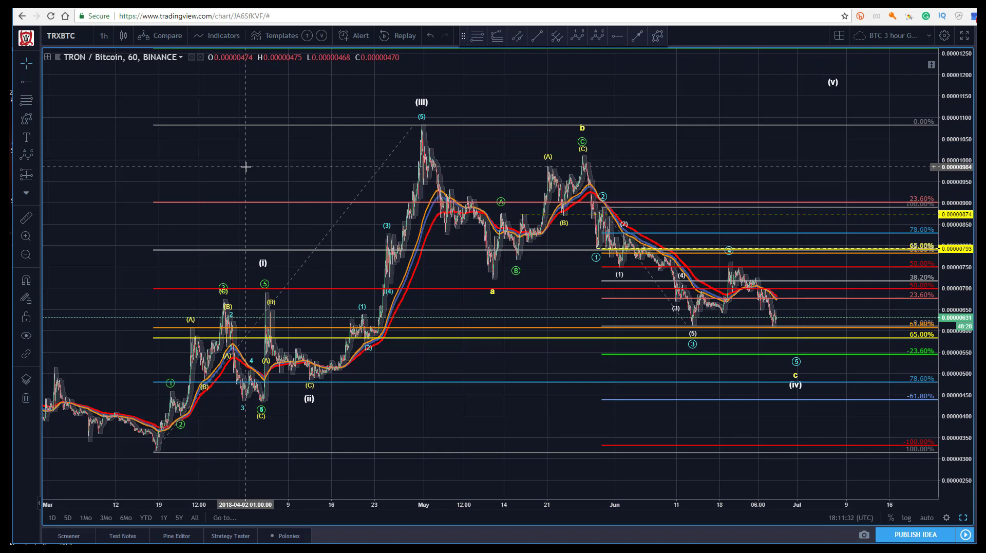
Step: Drag the white count's (v) point from the July projection back onto the late-May top above b
drag(709, 101, 634, 99)
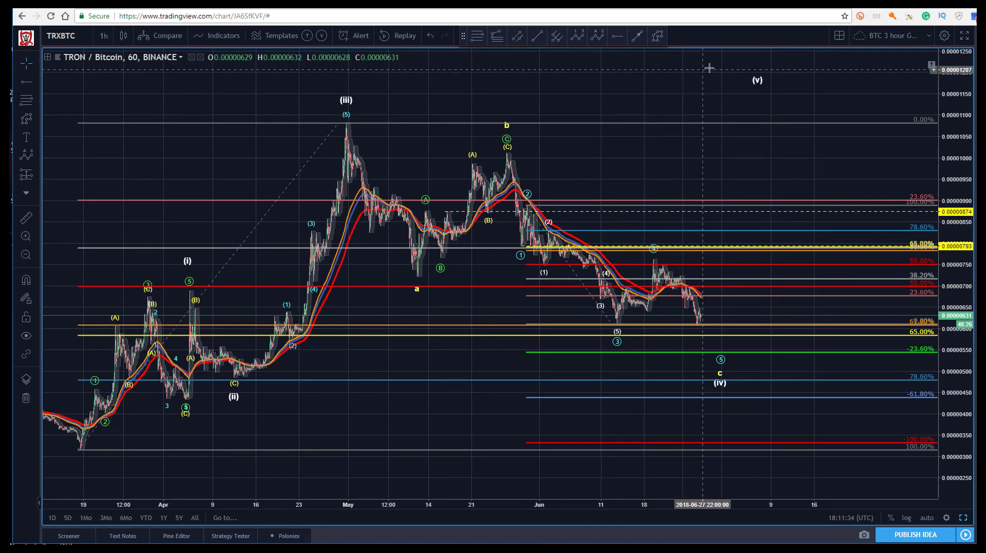
click(773, 78)
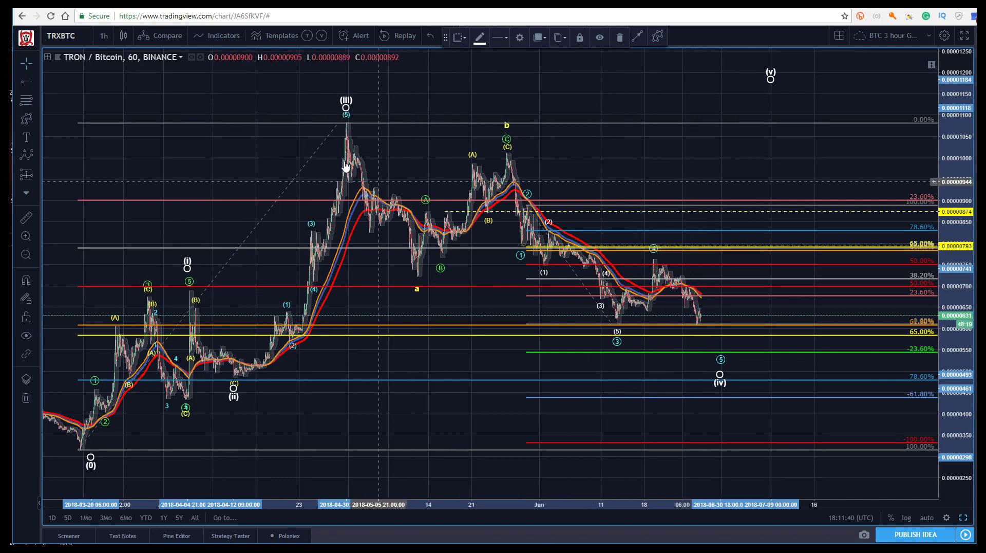
click(174, 160)
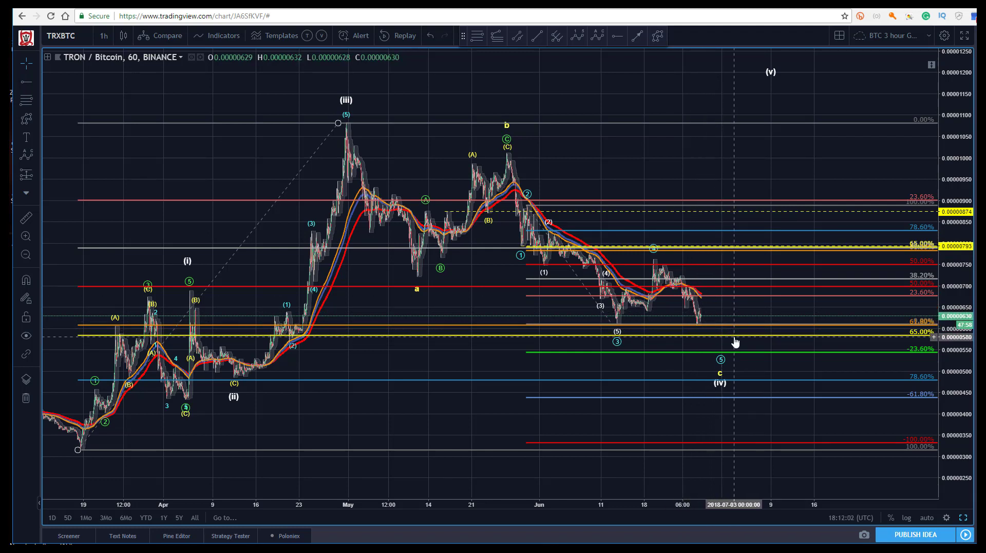
click(726, 324)
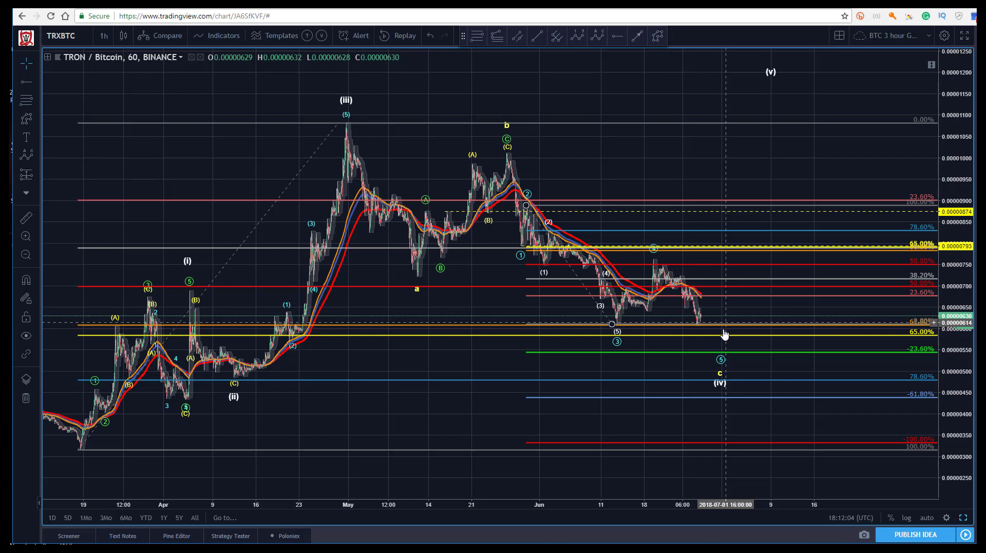
click(726, 331)
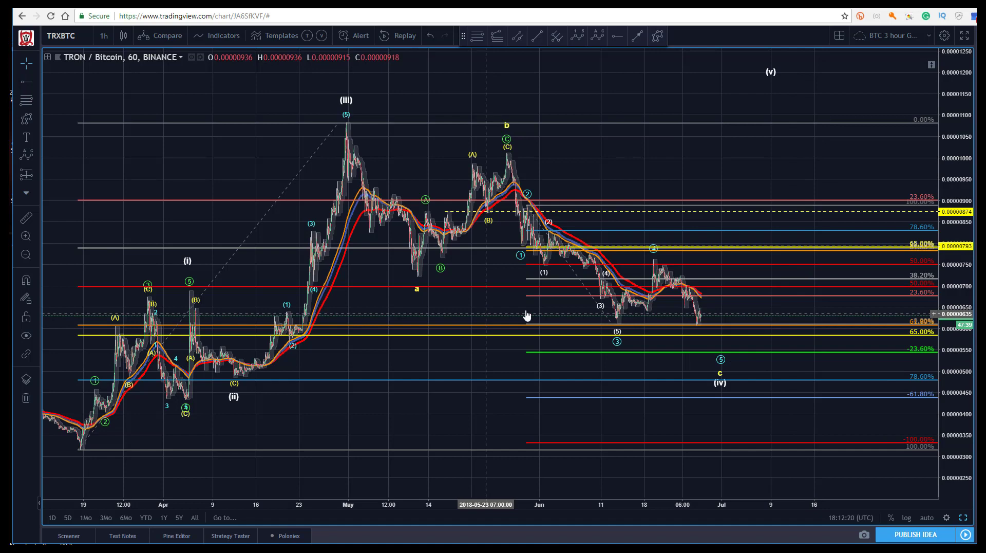
mouse_move(770, 74)
mouse_down()
mouse_move(484, 101)
mouse_move(507, 106)
mouse_up()
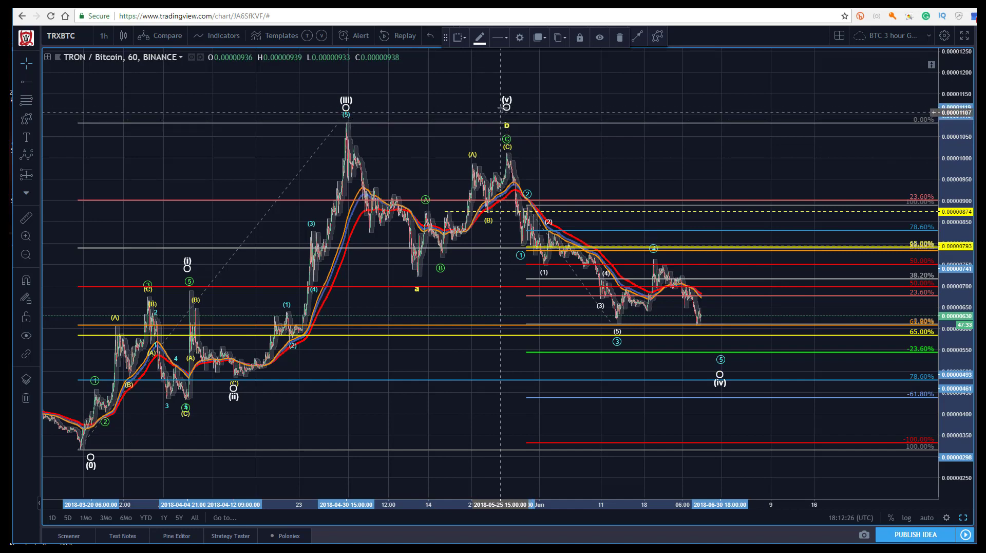
Step: Move the white count's (iv) point from beside c on the far right to the mid-May a low
click(504, 126)
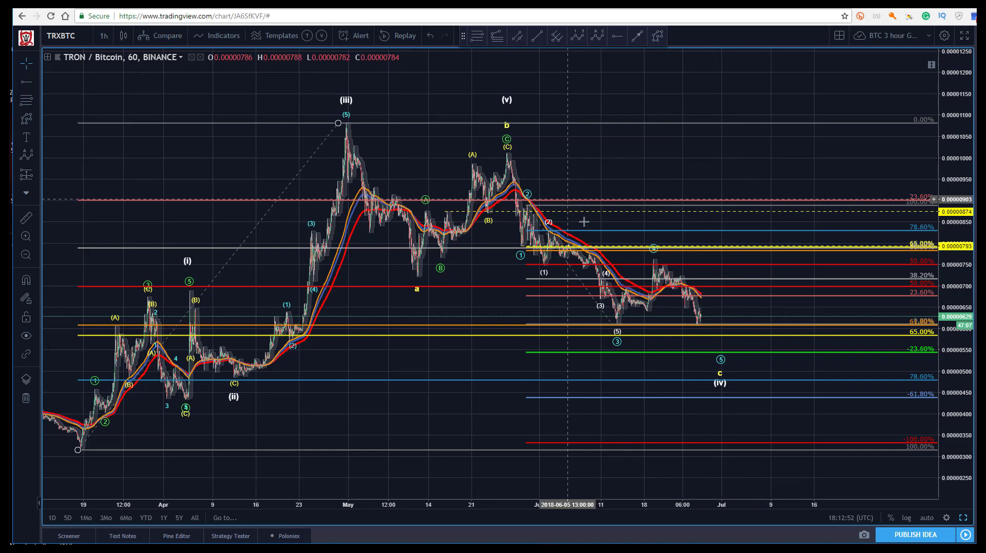
click(507, 102)
click(506, 108)
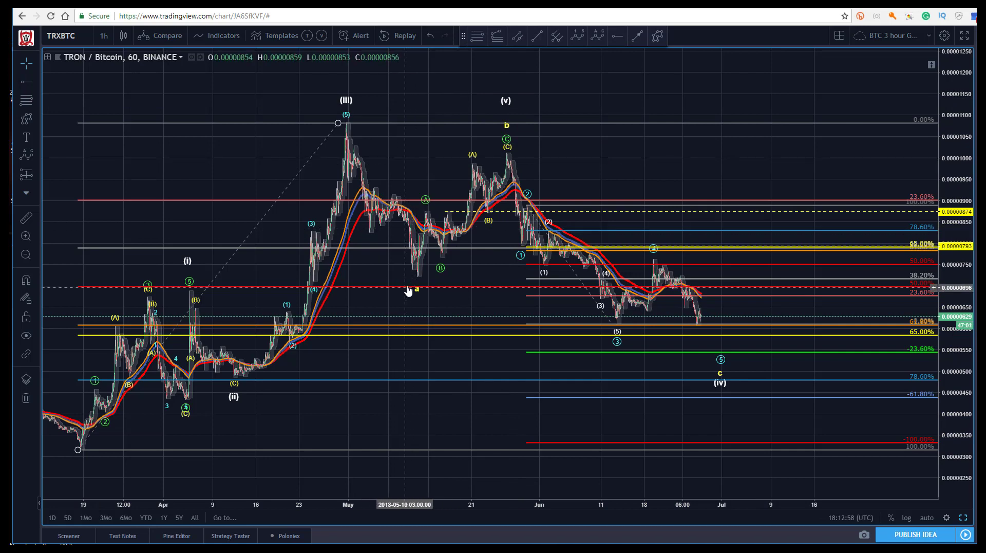
mouse_move(718, 380)
mouse_down()
mouse_move(718, 392)
mouse_move(409, 297)
mouse_up()
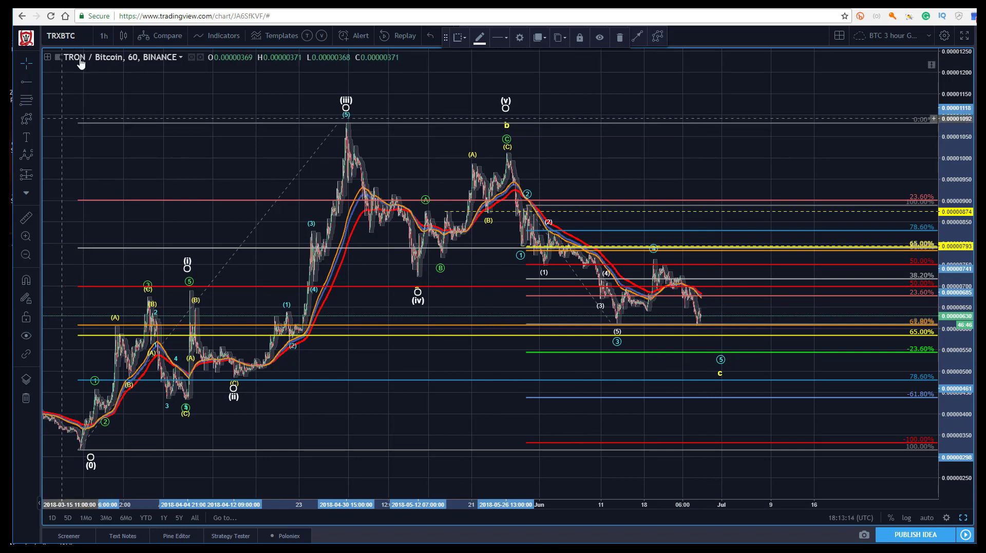
Step: Zoom into the late-May to early-July decline, then pan back to show more of May
drag(442, 126, 784, 392)
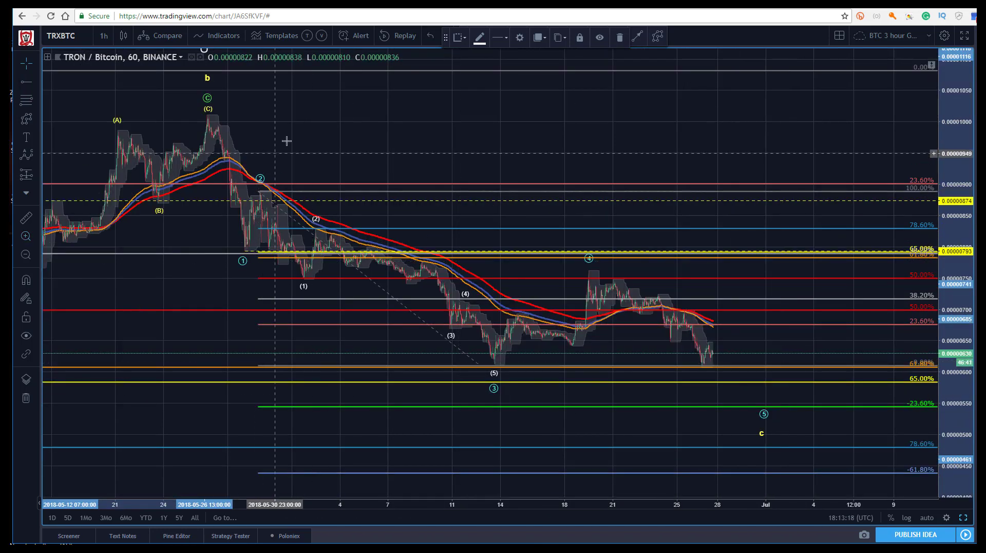
drag(329, 136, 514, 125)
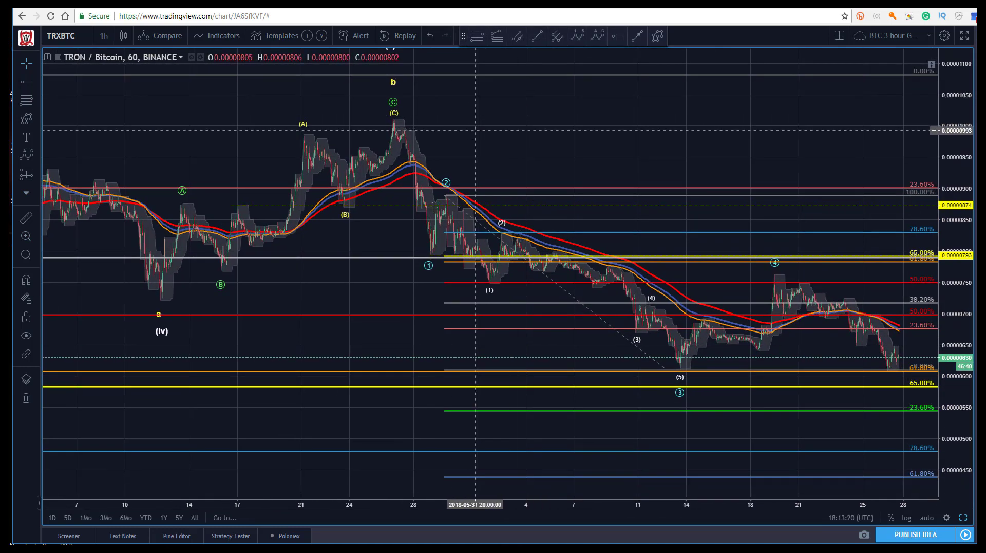
scroll(391, 508, down, 3)
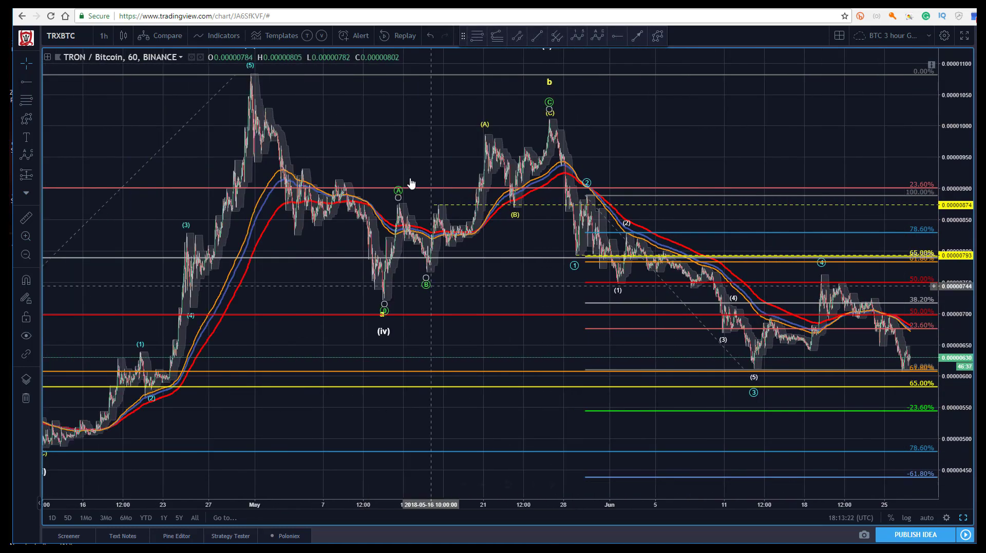
drag(376, 123, 176, 90)
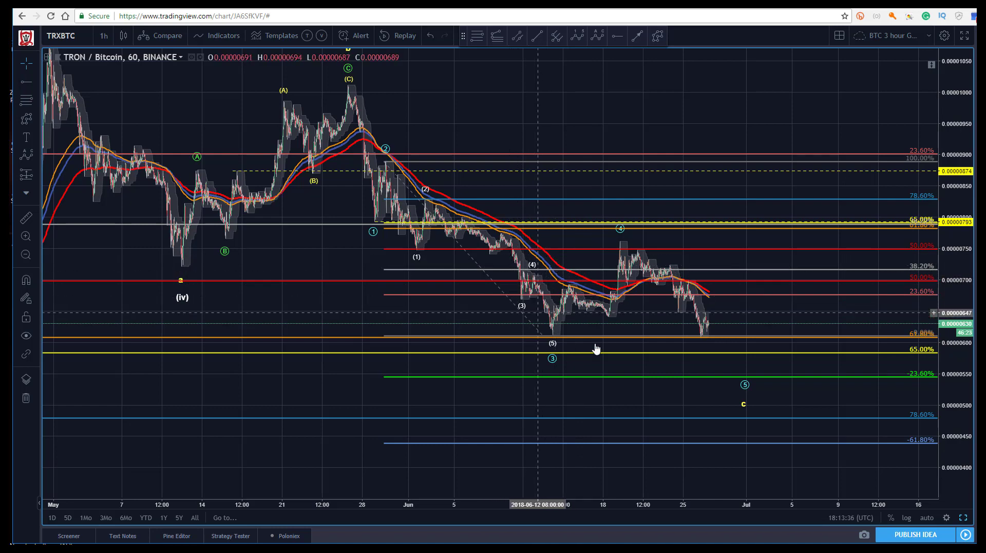
Step: Zoom out and reframe the chart from early April to early July, showing the full (i)–(v) count
click(464, 484)
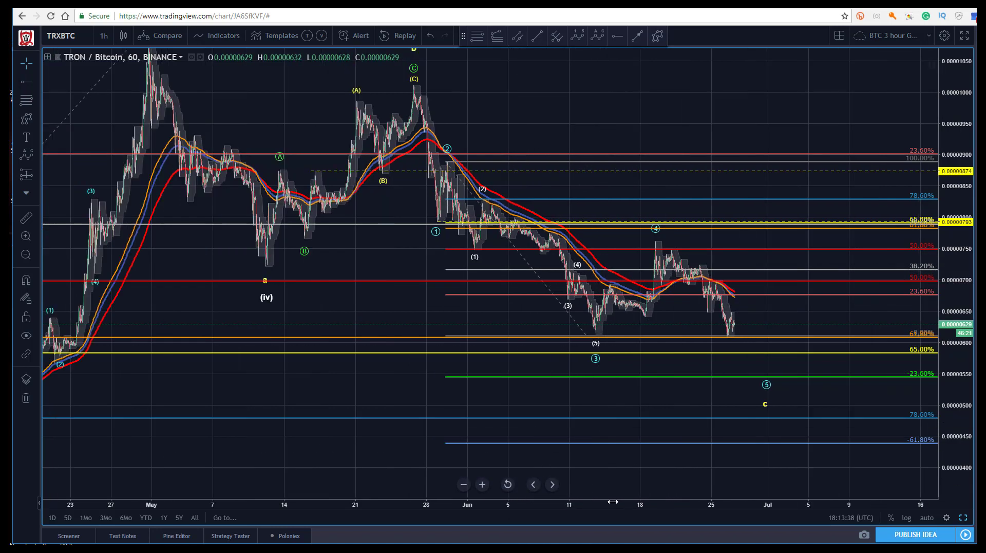
click(463, 484)
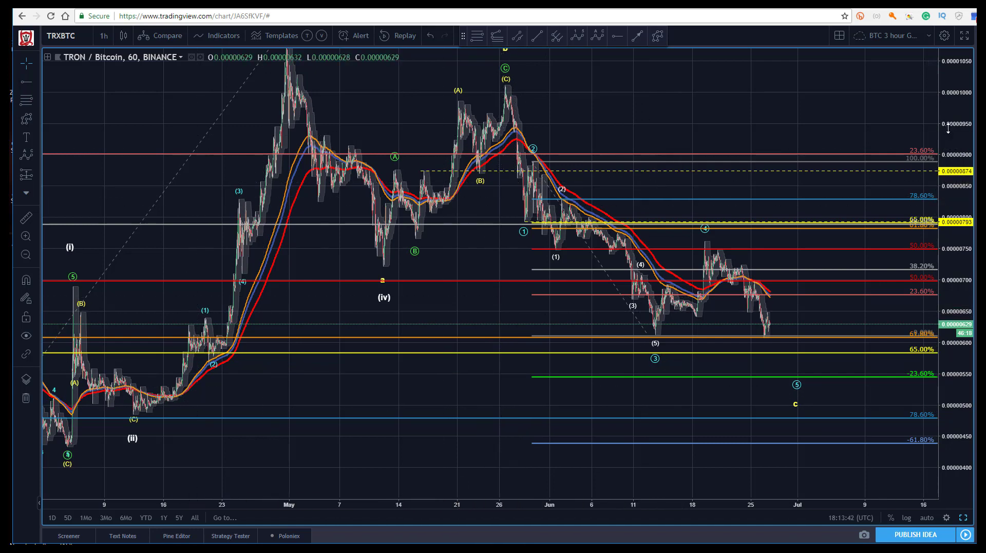
scroll(949, 129, down, 2)
drag(705, 128, 735, 215)
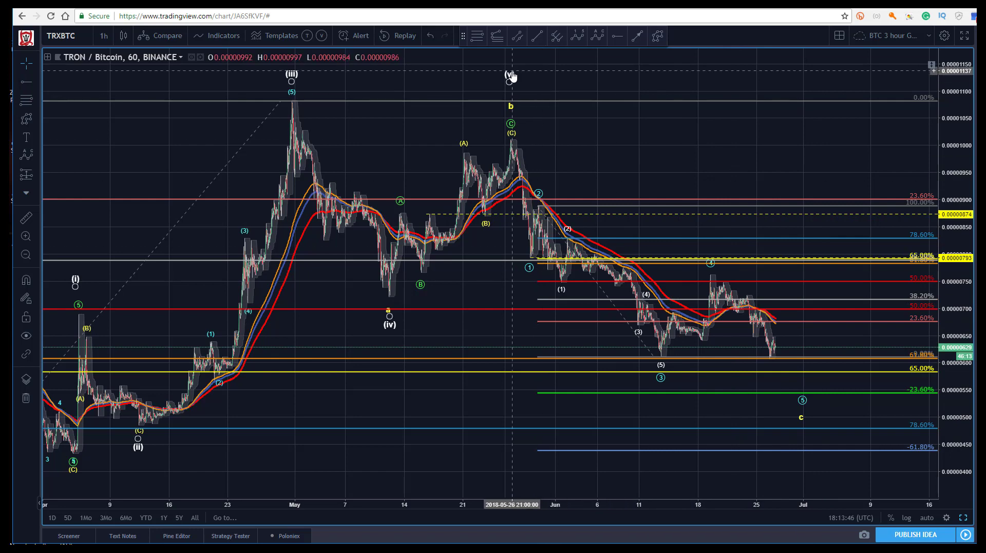
Step: Try dragging the (v) anchor to the far top right and nudge the (iv) anchor
drag(511, 72, 883, 60)
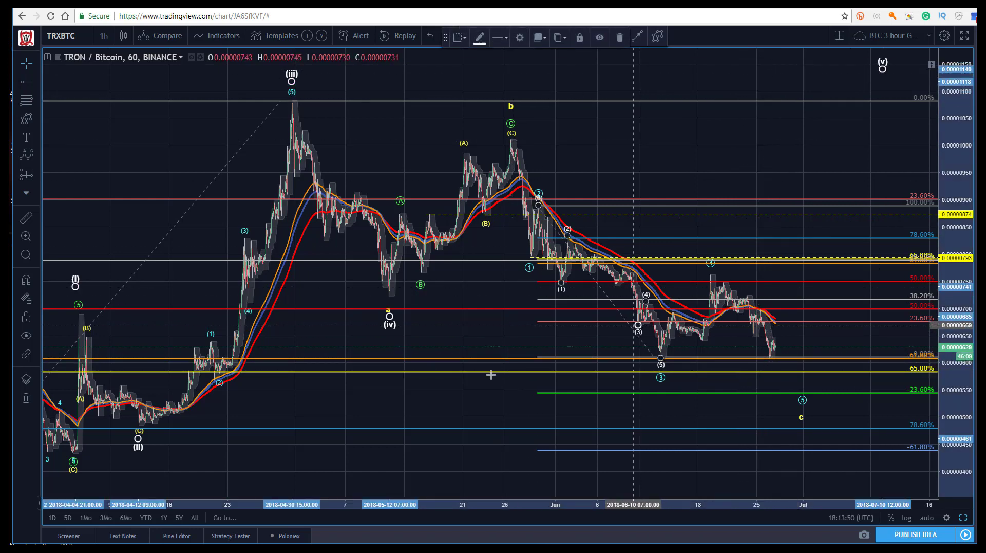
click(364, 453)
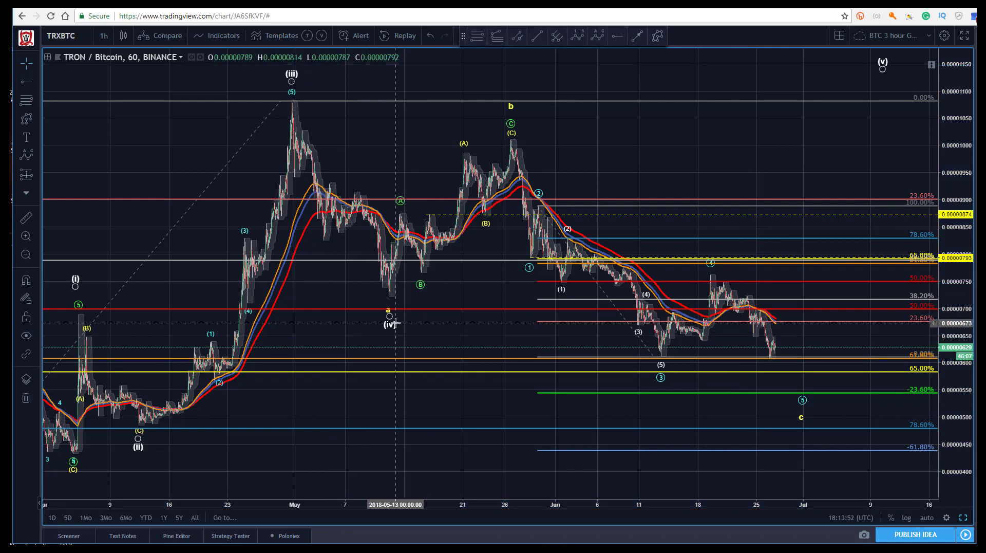
mouse_move(390, 326)
mouse_down()
mouse_move(513, 336)
mouse_move(720, 376)
mouse_move(779, 371)
mouse_move(267, 298)
mouse_move(396, 328)
mouse_up()
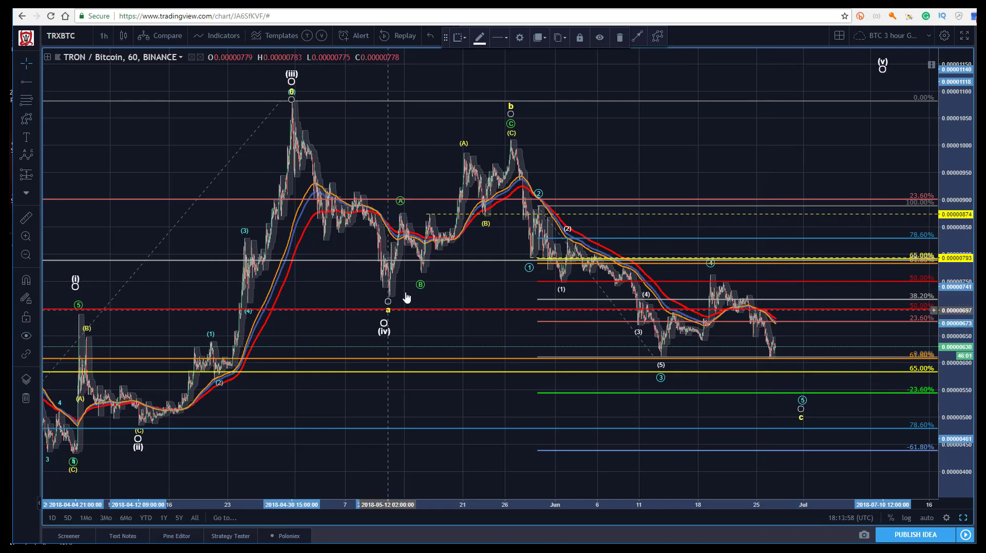
click(627, 161)
Step: Return (v) to the late-May peak, frame mid-April onward, and pick the multi-point wave path tool
drag(883, 65, 512, 99)
click(419, 116)
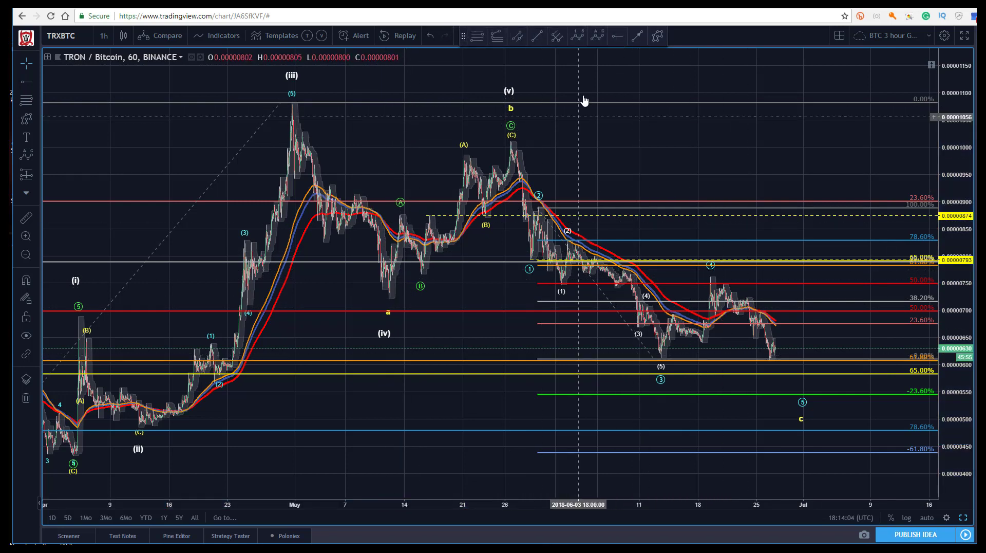
drag(647, 70, 538, 64)
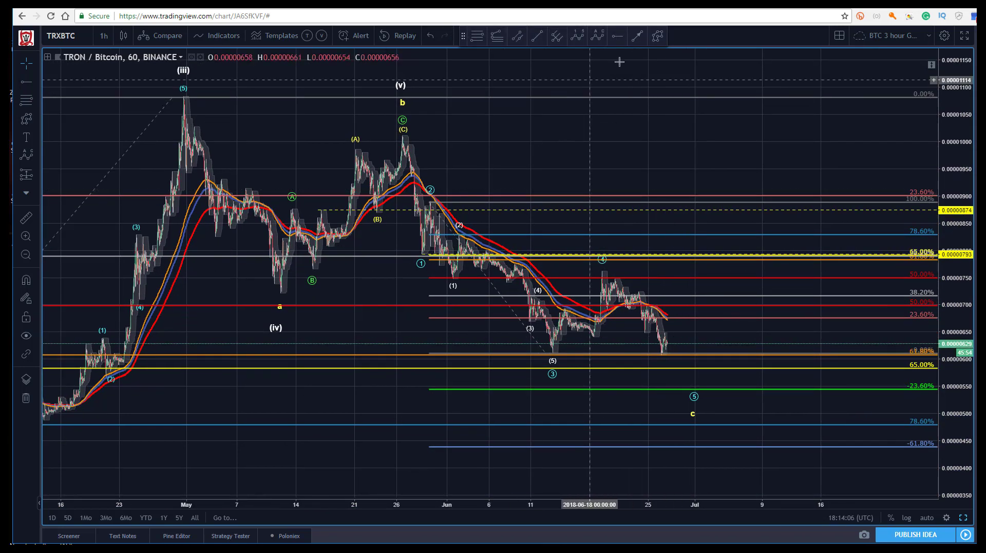
click(657, 36)
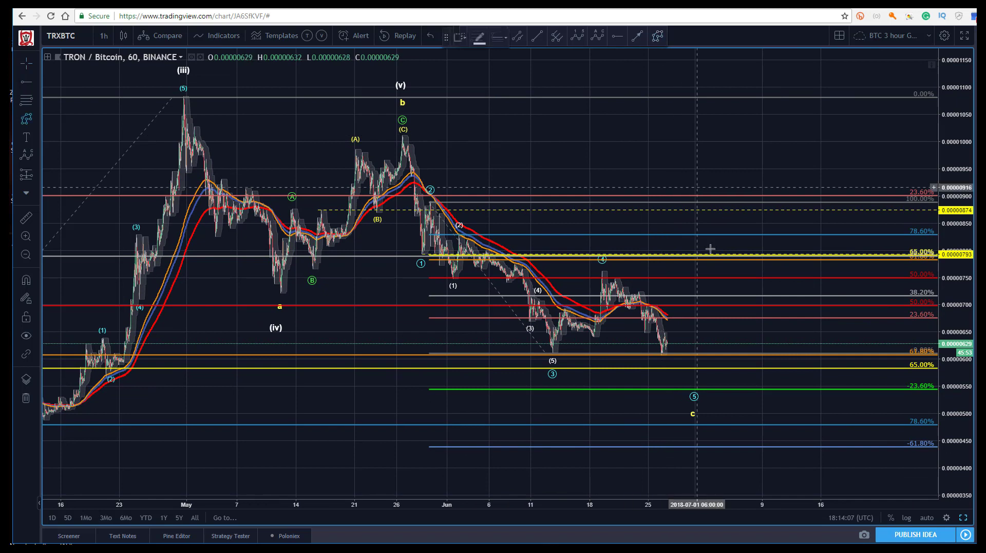
Step: Draw a white zigzag path from the late-June low through a peak and pullback to 0.00000874
click(661, 351)
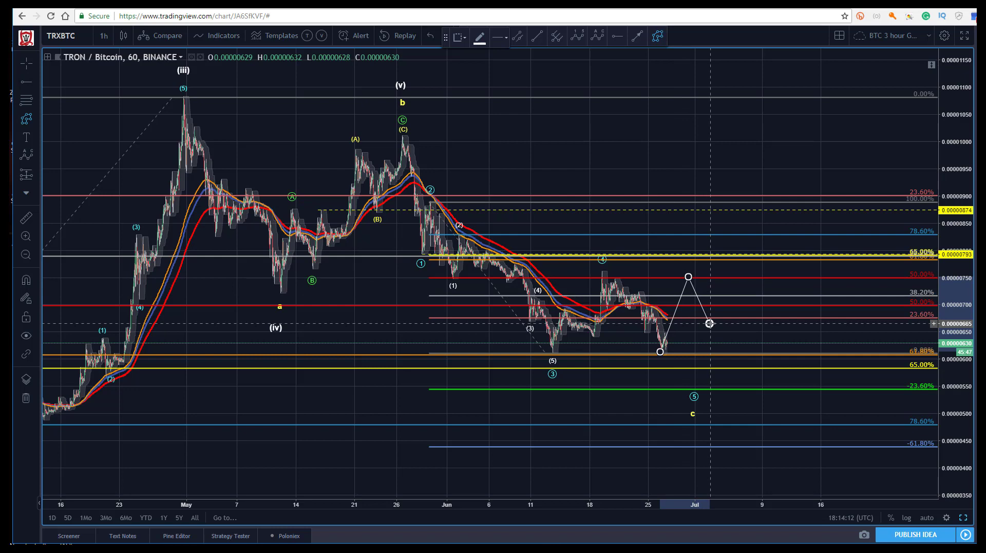
click(710, 323)
click(754, 210)
double_click(754, 210)
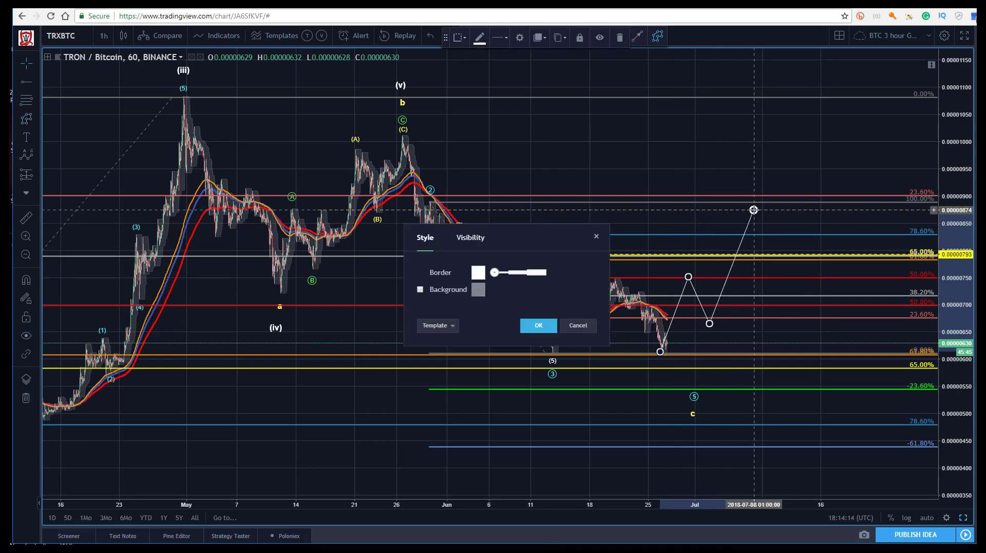
click(524, 329)
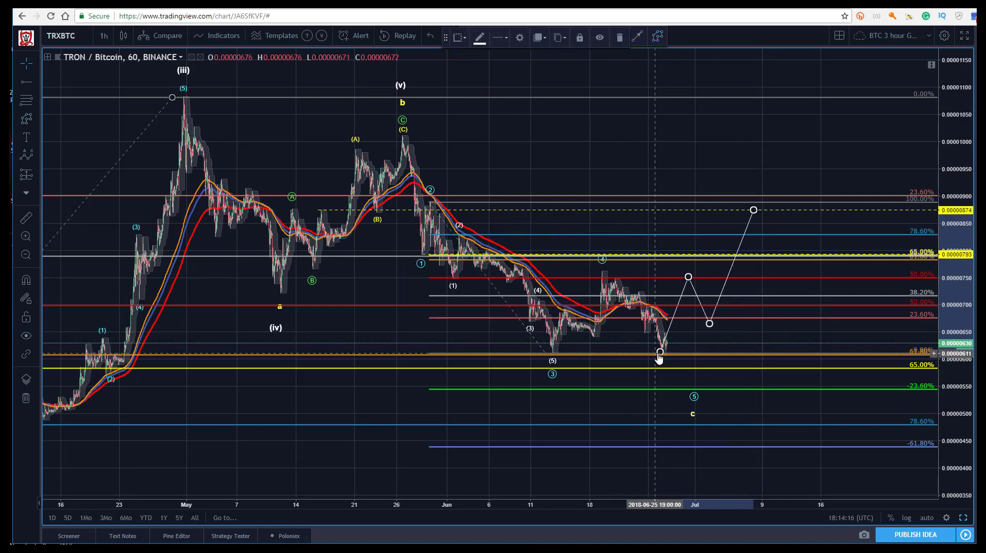
Step: Shift the circled 5 target slightly left and deselect the wave count
mouse_move(693, 395)
drag(693, 394, 678, 386)
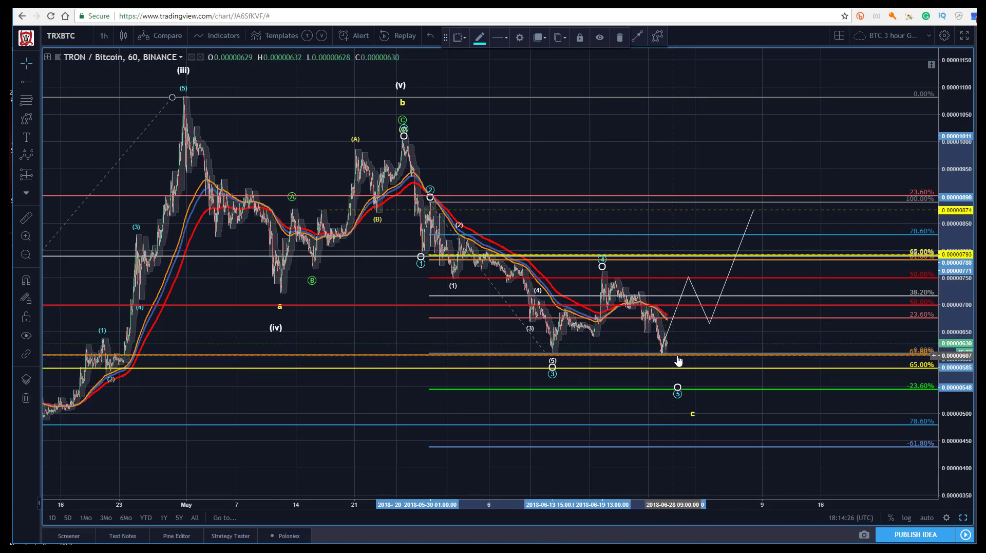
drag(563, 136, 551, 132)
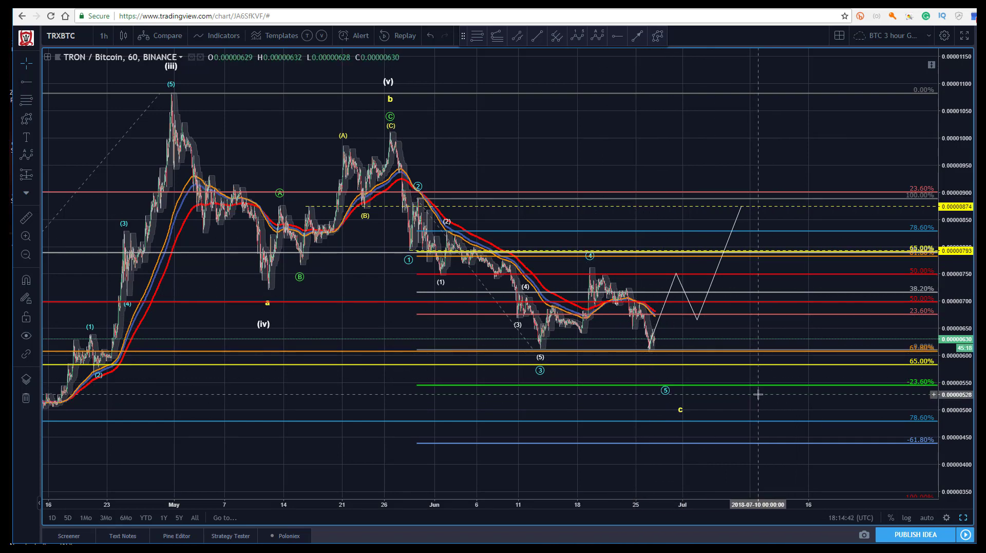
Step: Pan down to lower prices and compress the time scale to show more history
drag(537, 158, 493, 147)
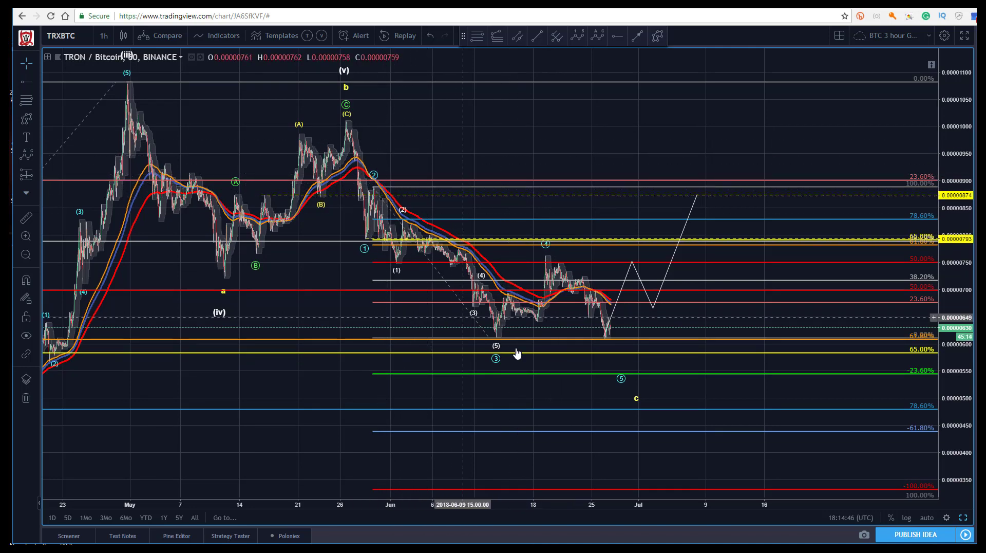
drag(468, 498, 527, 499)
drag(202, 145, 220, 165)
drag(524, 284, 524, 283)
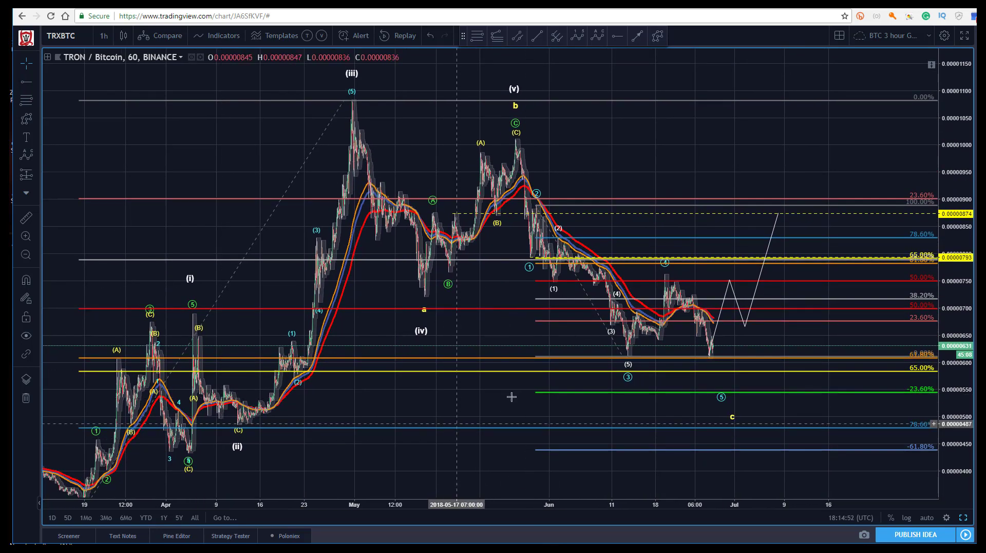
Step: Move the circled 5 and c endpoints up onto the late-June low
click(745, 328)
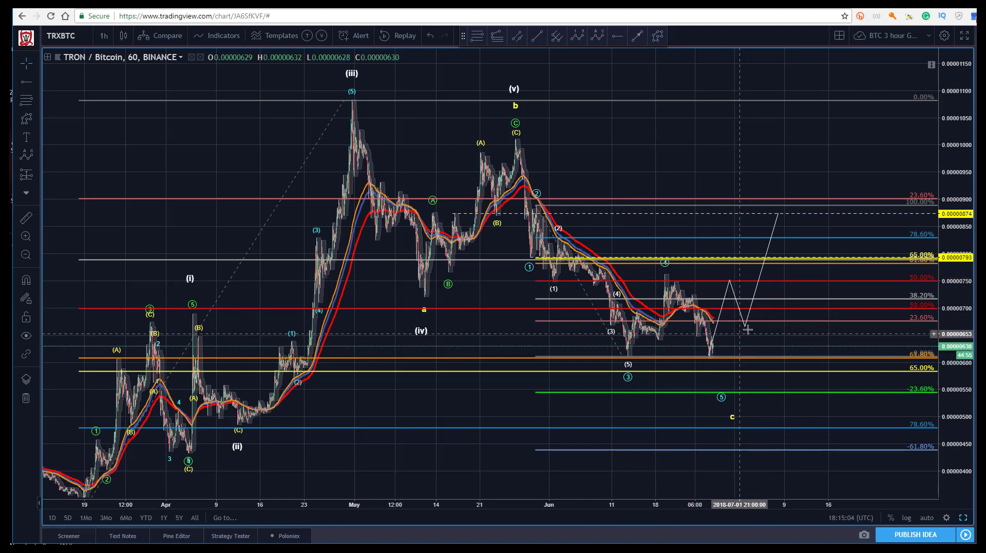
drag(722, 397, 711, 357)
drag(734, 420, 710, 356)
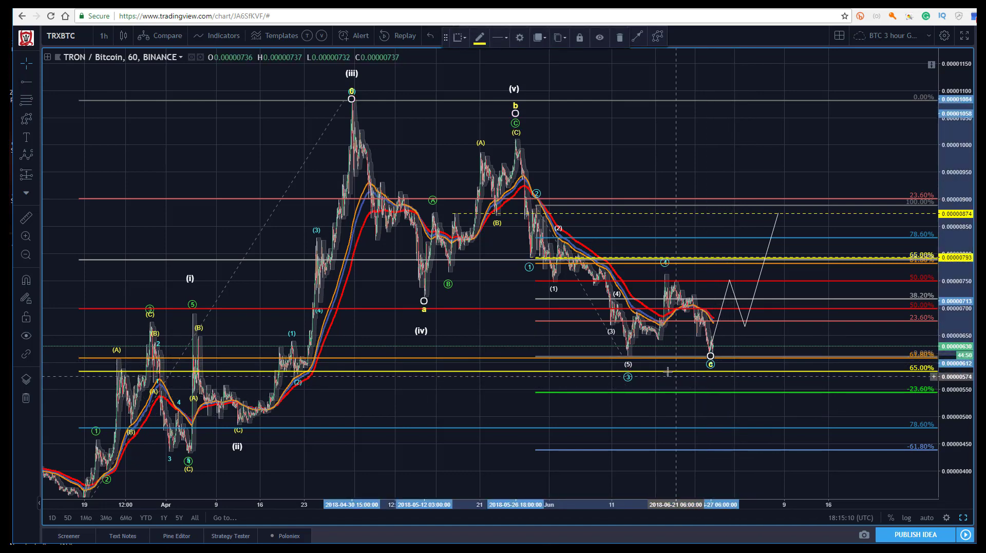